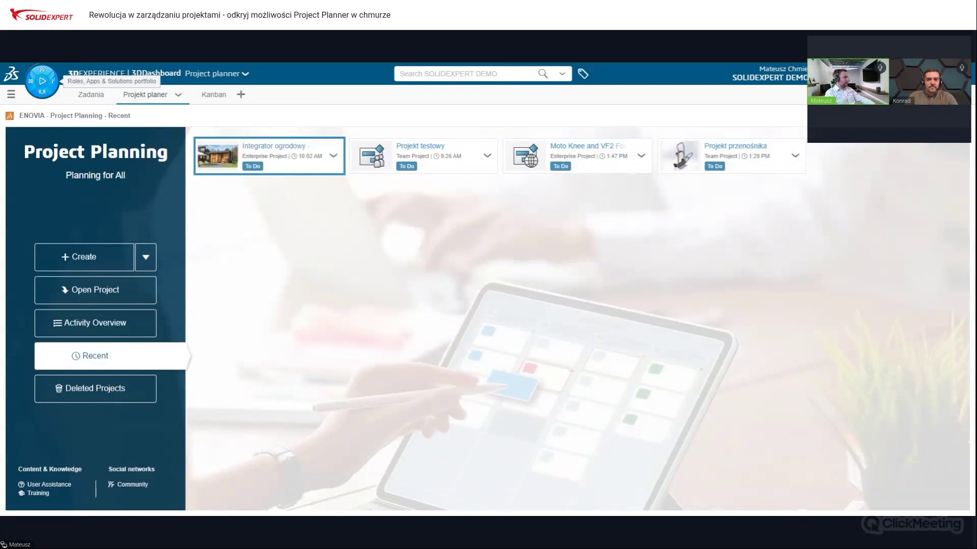
Add the Project Planning app from the Project Planner role to a new dashboard tab, and return to the Projekt planer page.
left_click(51, 88)
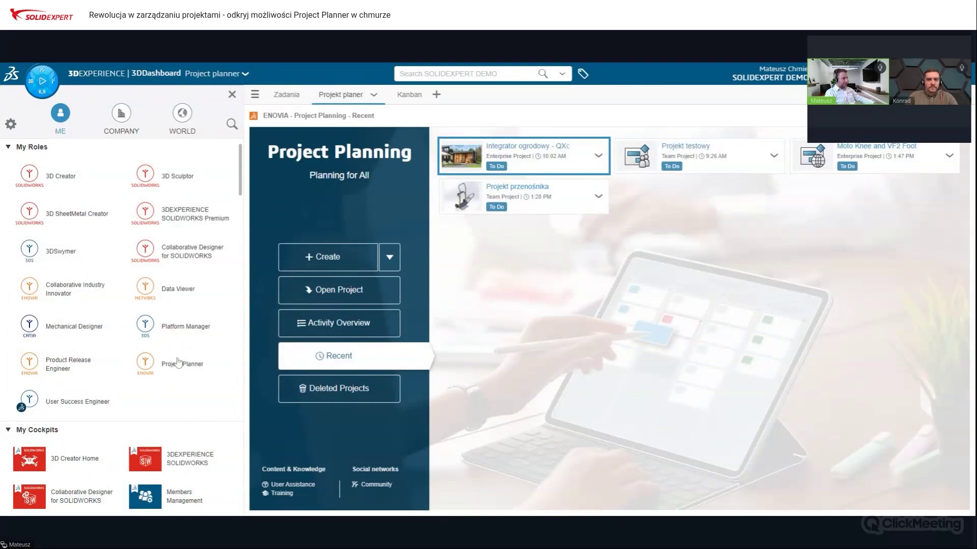
left_click(151, 370)
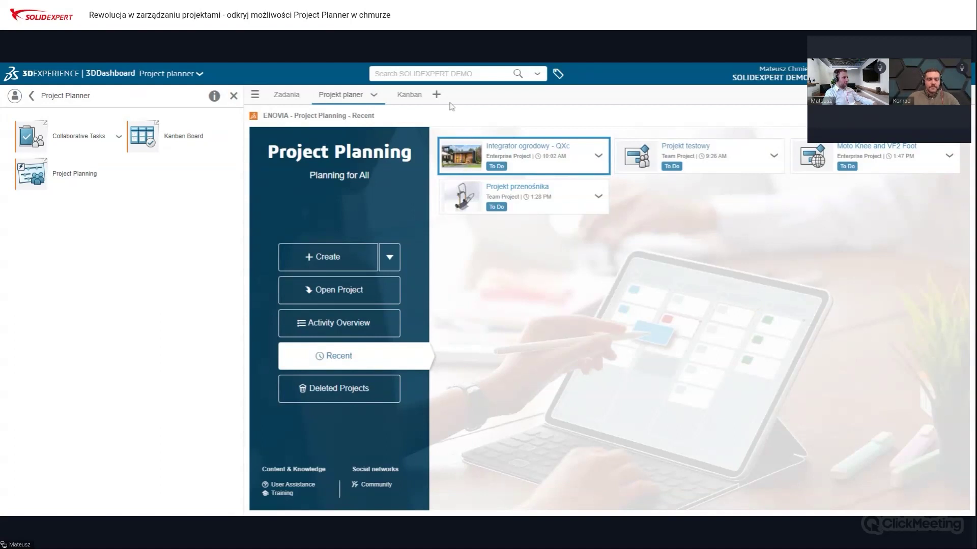
left_click(437, 94)
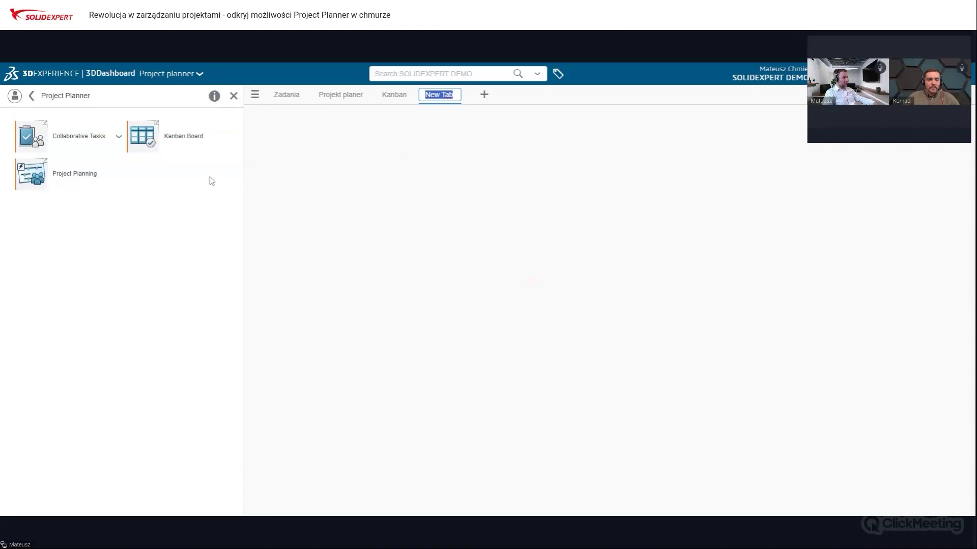
left_click_drag(31, 175, 431, 187)
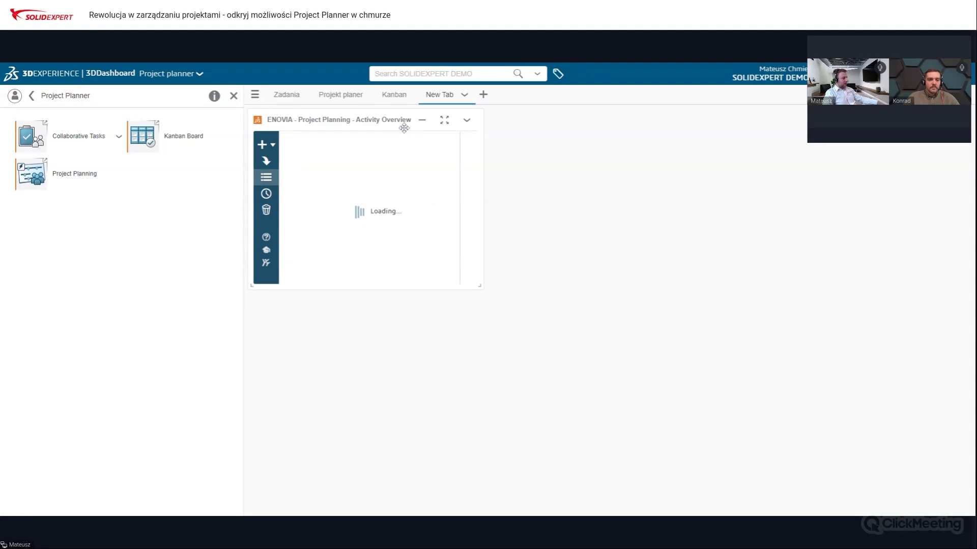
left_click(341, 94)
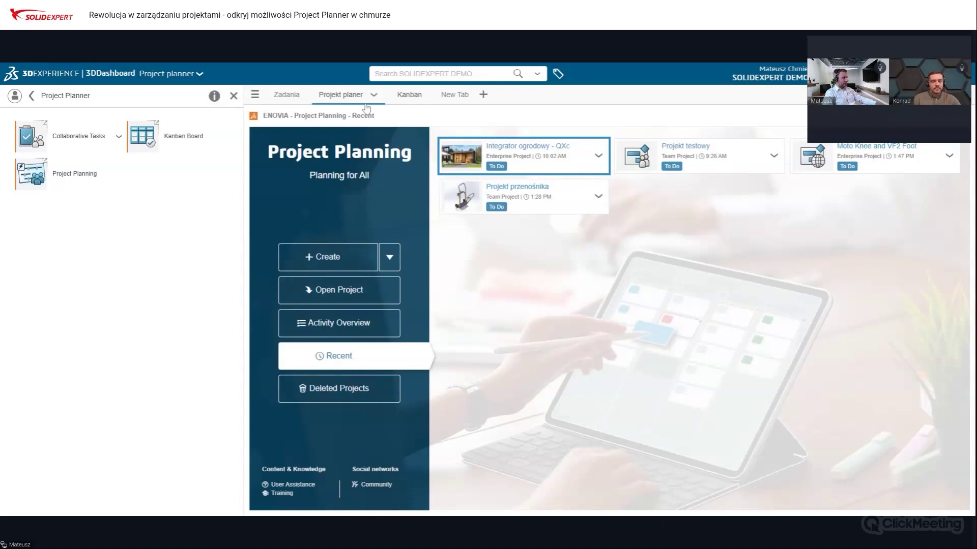
left_click(233, 95)
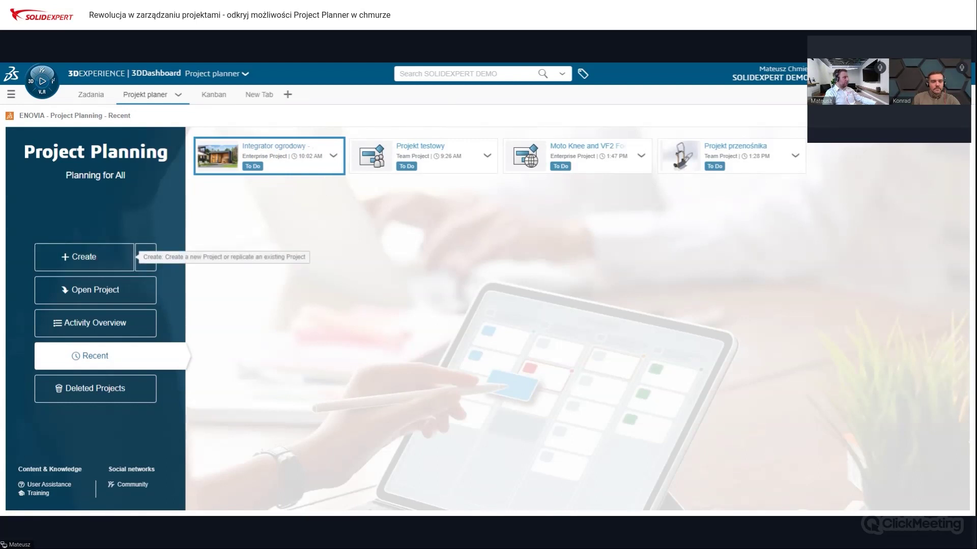
left_click(146, 261)
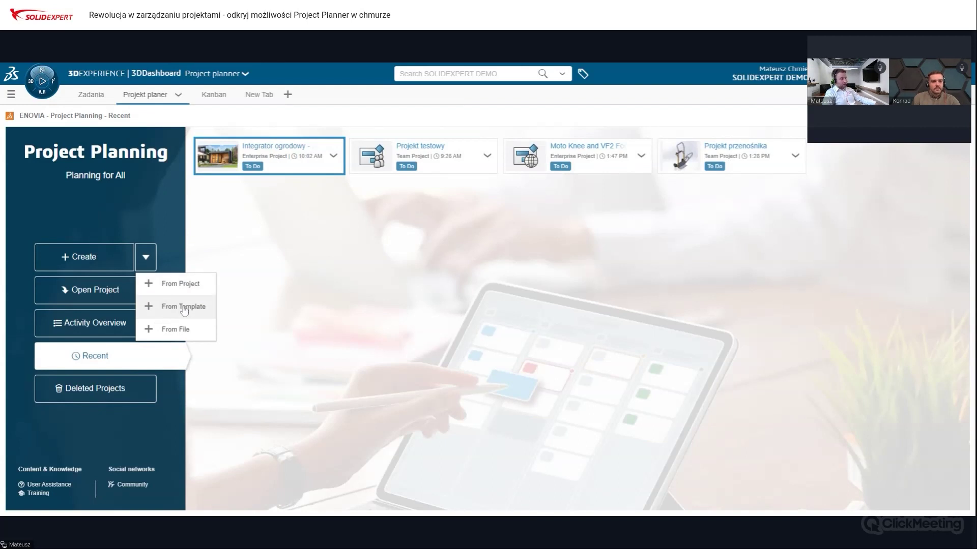
left_click(178, 233)
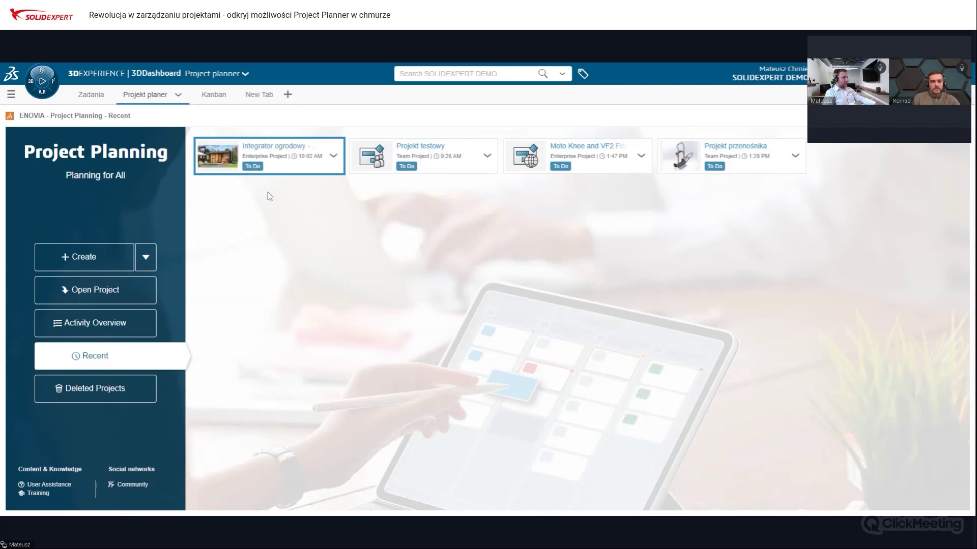
Open the Integrator ogrodowy - QXc project and examine the milestone, task and risk assessment charts in its summary.
left_click(221, 158)
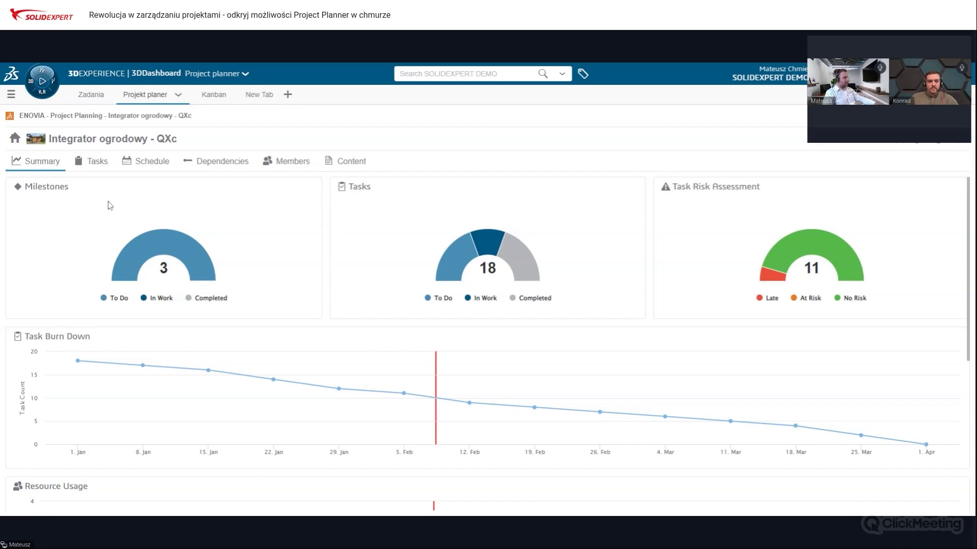
scroll(376, 305, "down", 5)
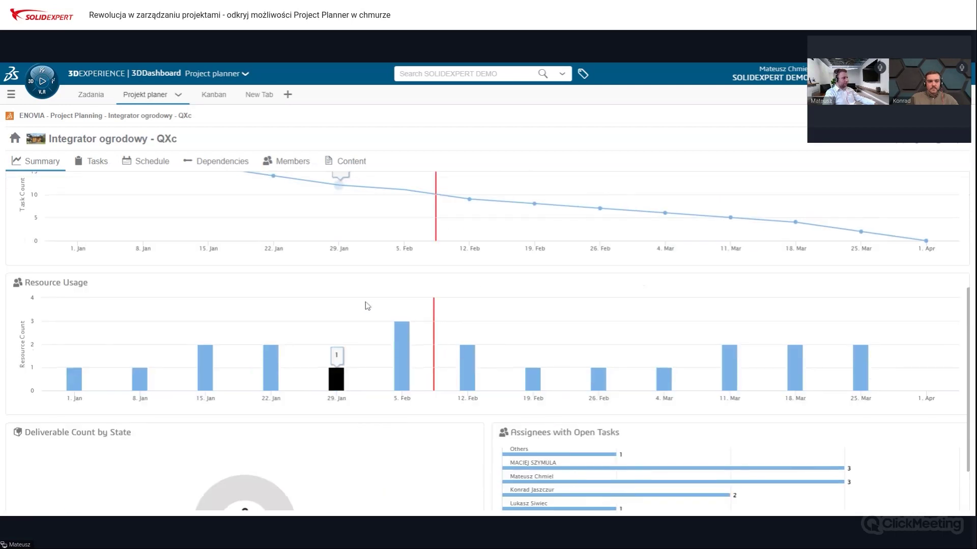
scroll(329, 275, "up", 5)
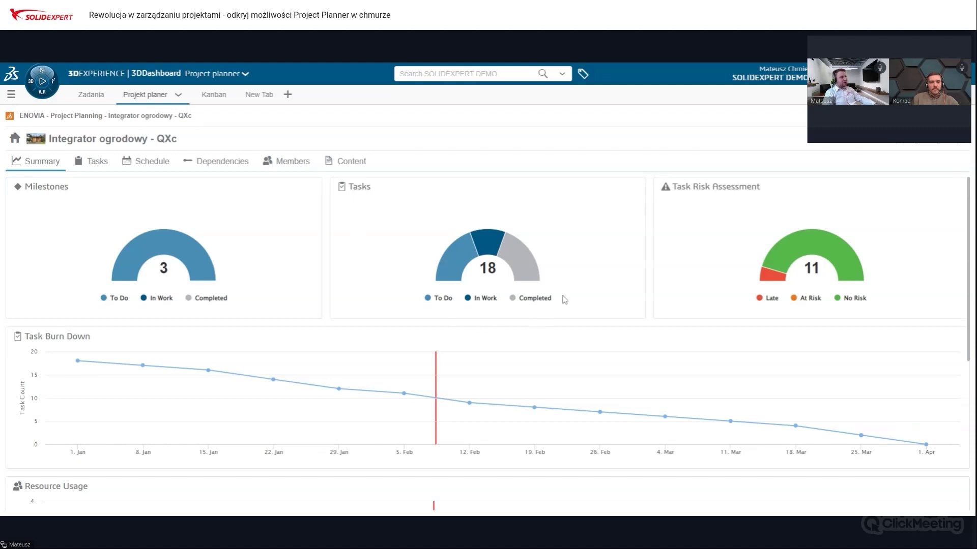
mouse_move(455, 275)
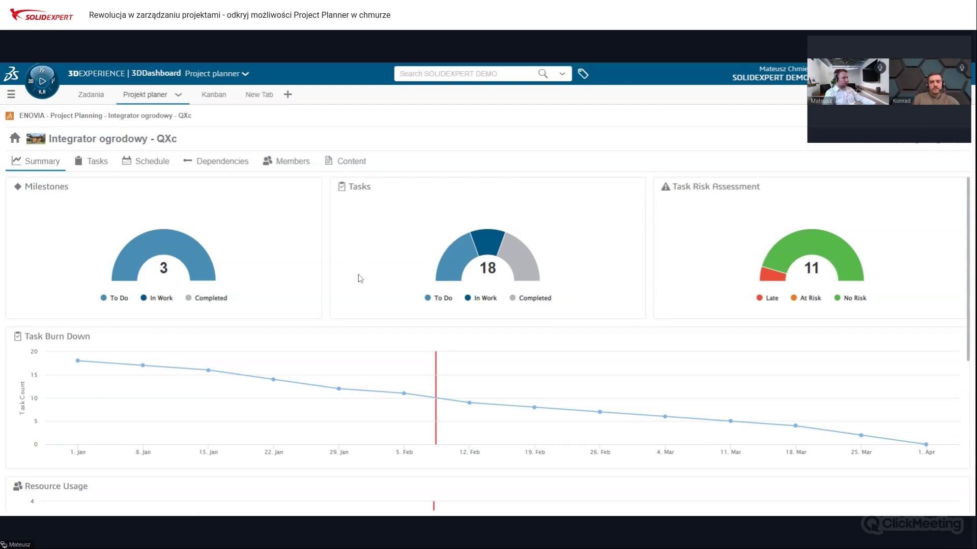
mouse_move(498, 261)
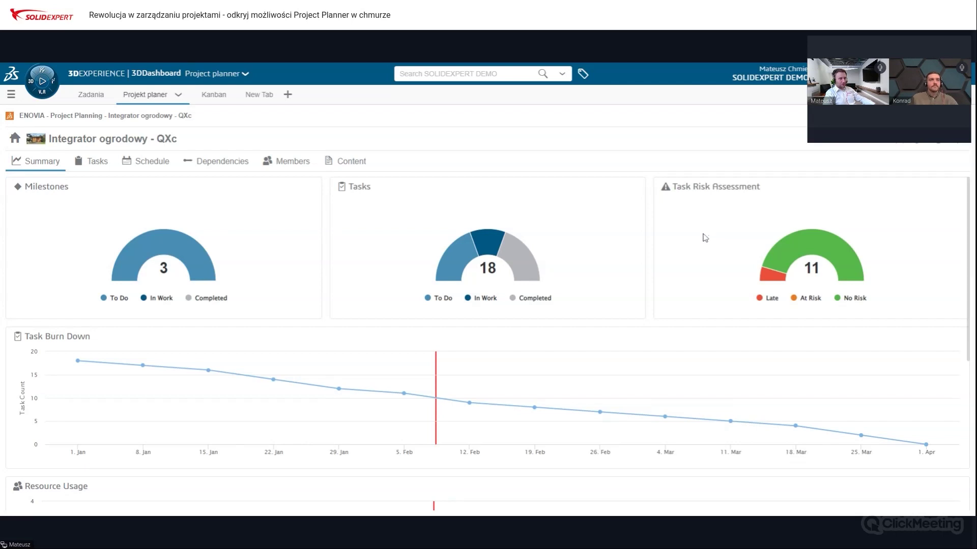
mouse_move(764, 278)
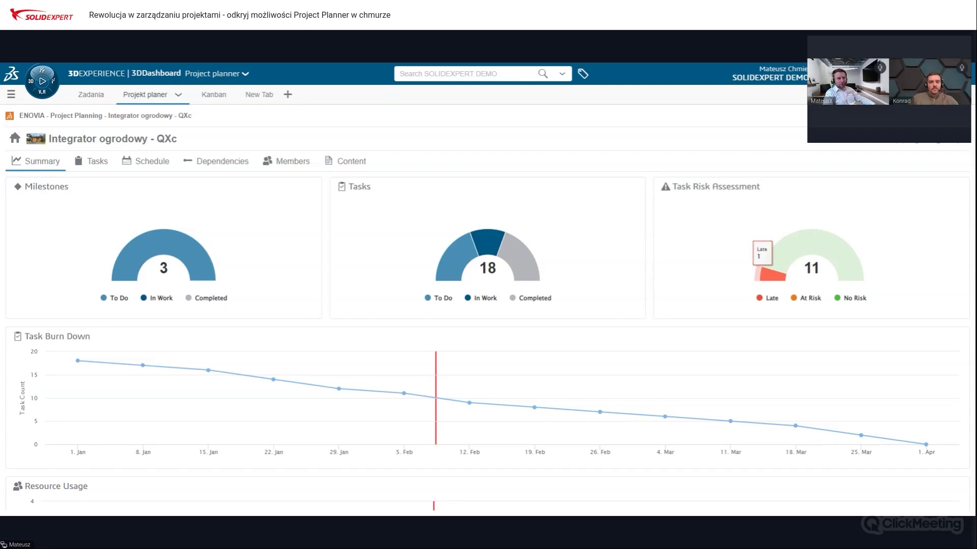
mouse_move(816, 251)
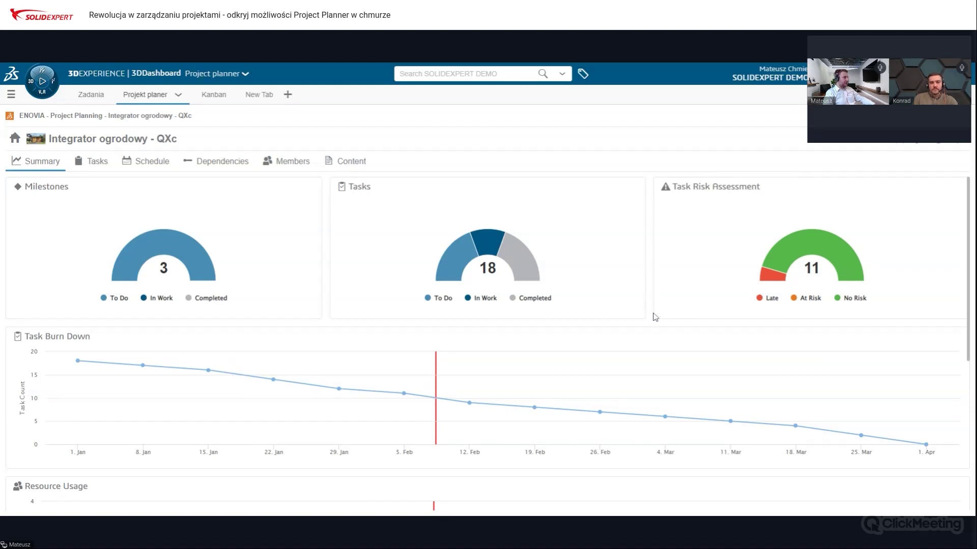
Examine the summary's Task Burn Down, Resource Usage, Deliverable Count by State and Assignees with Open Tasks charts.
scroll(655, 318, "down", 1)
scroll(654, 317, "down", 1)
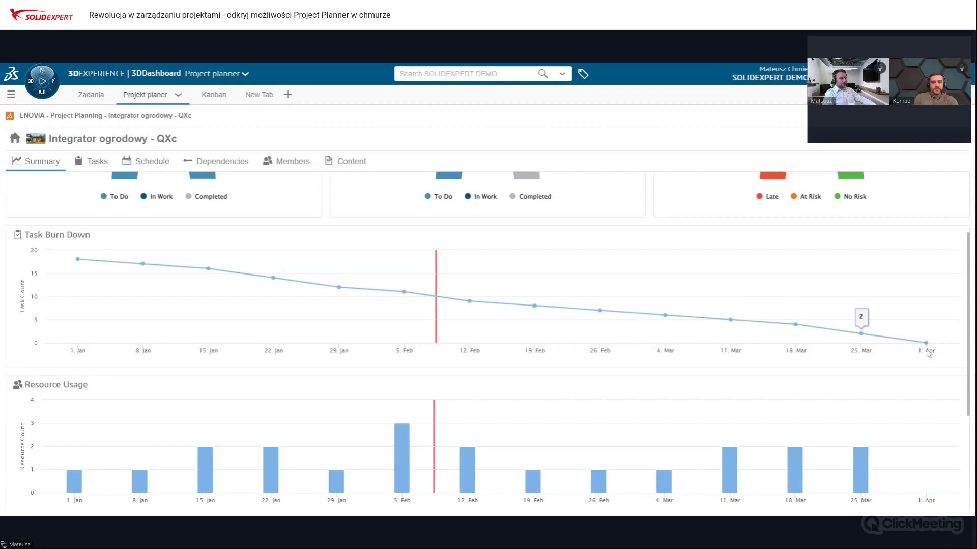
mouse_move(926, 345)
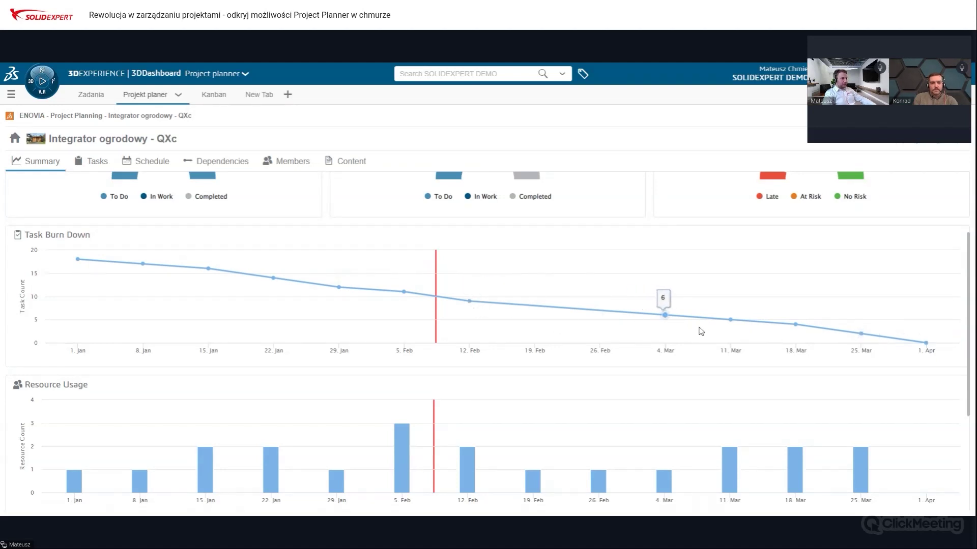
scroll(544, 358, "down", 2)
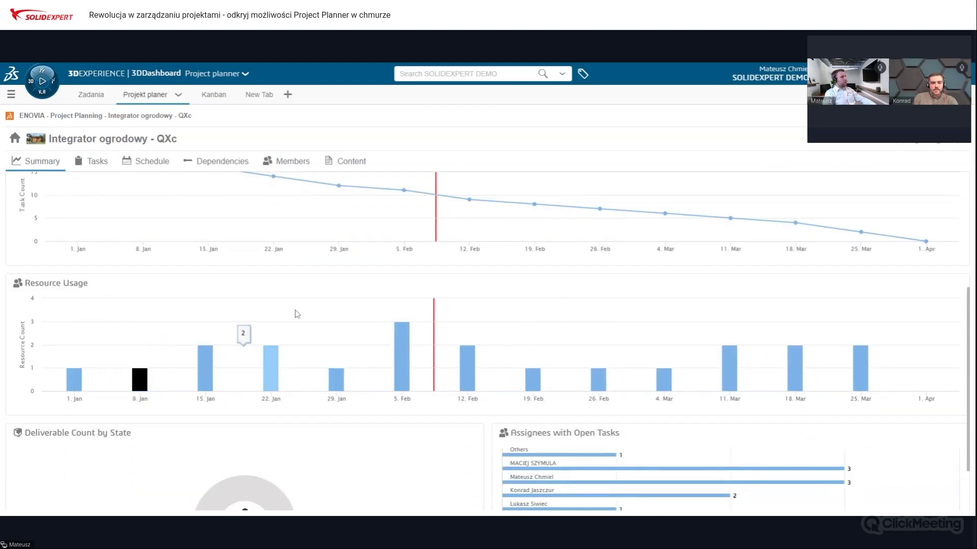
scroll(300, 313, "down", 1)
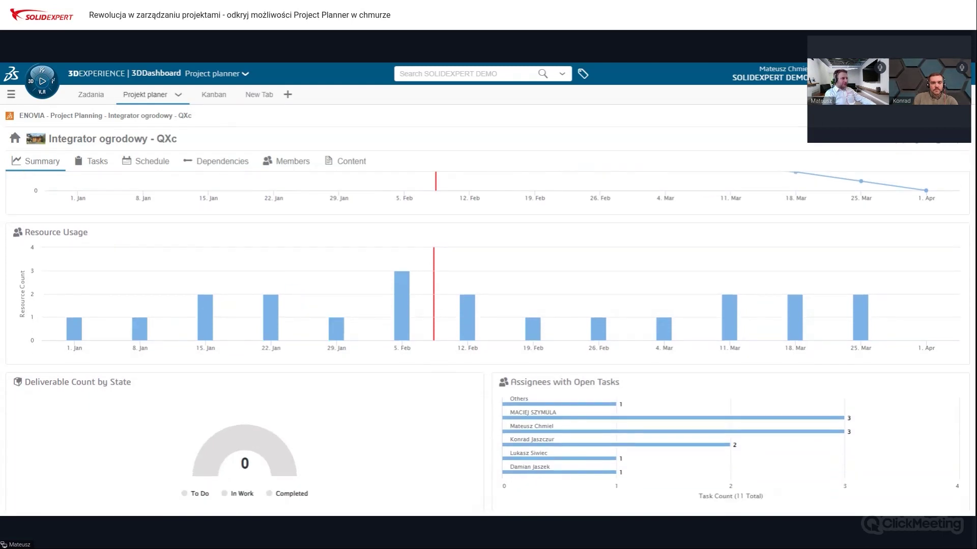
mouse_move(454, 340)
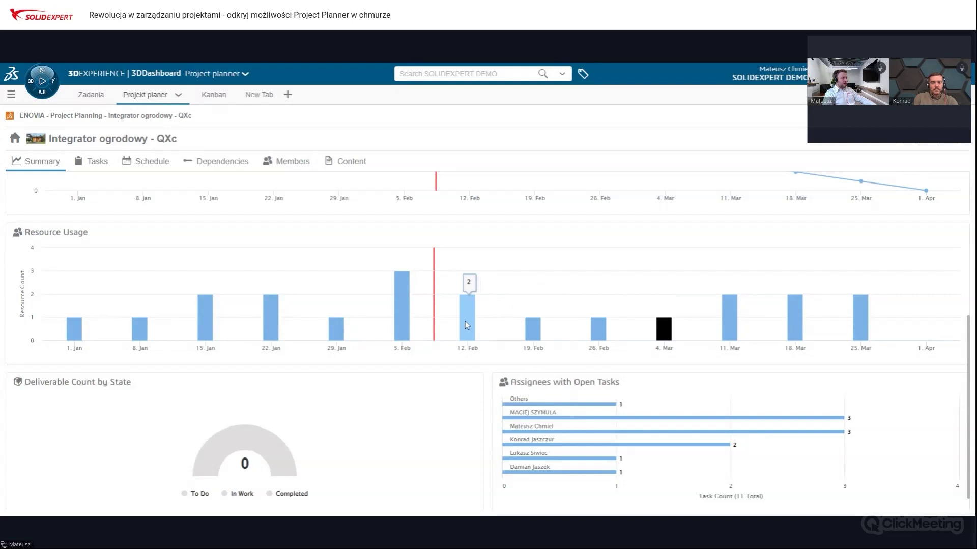
mouse_move(400, 319)
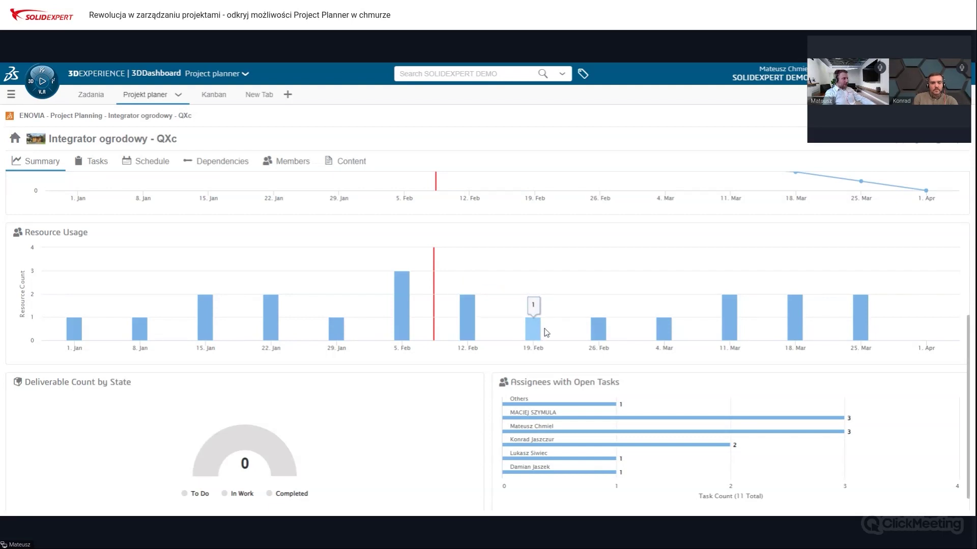
scroll(247, 399, "down", 1)
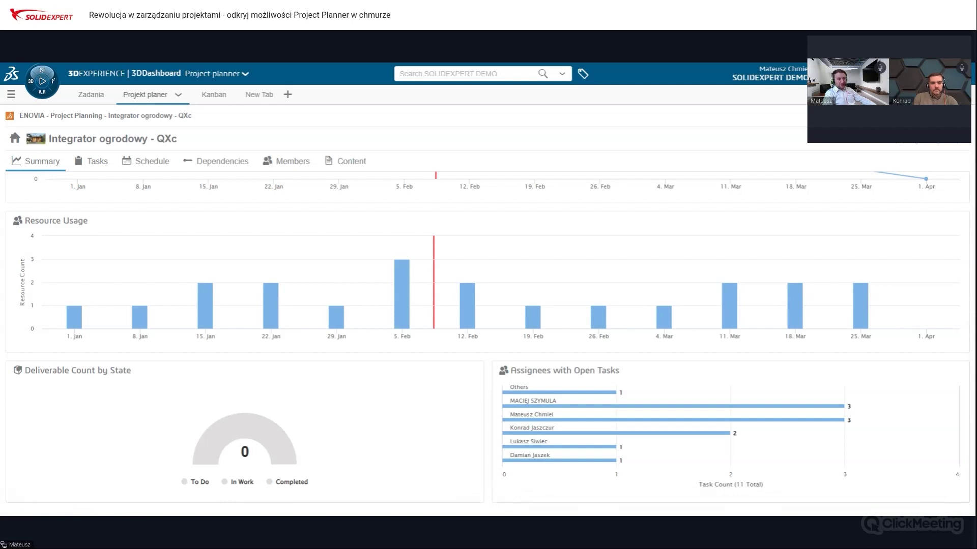
mouse_move(556, 409)
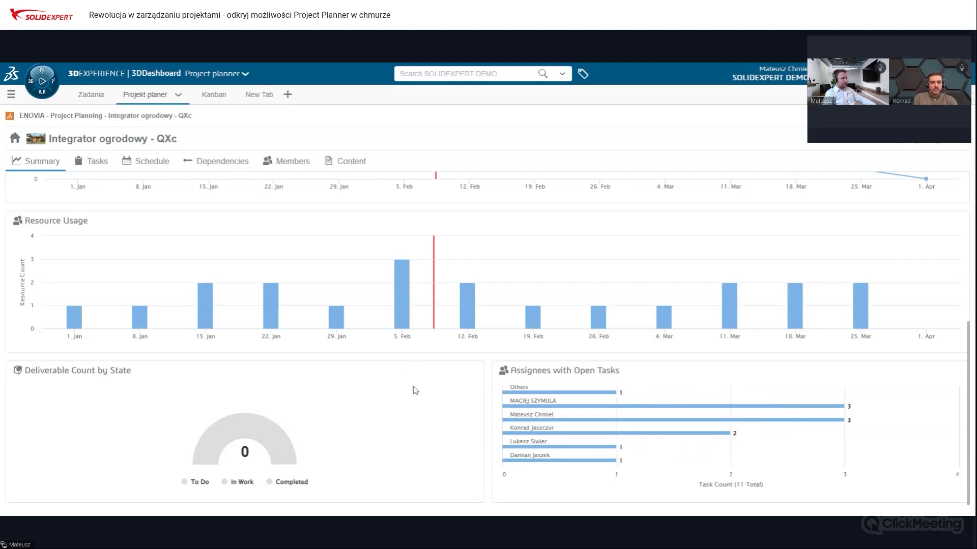
scroll(432, 390, "up", 5)
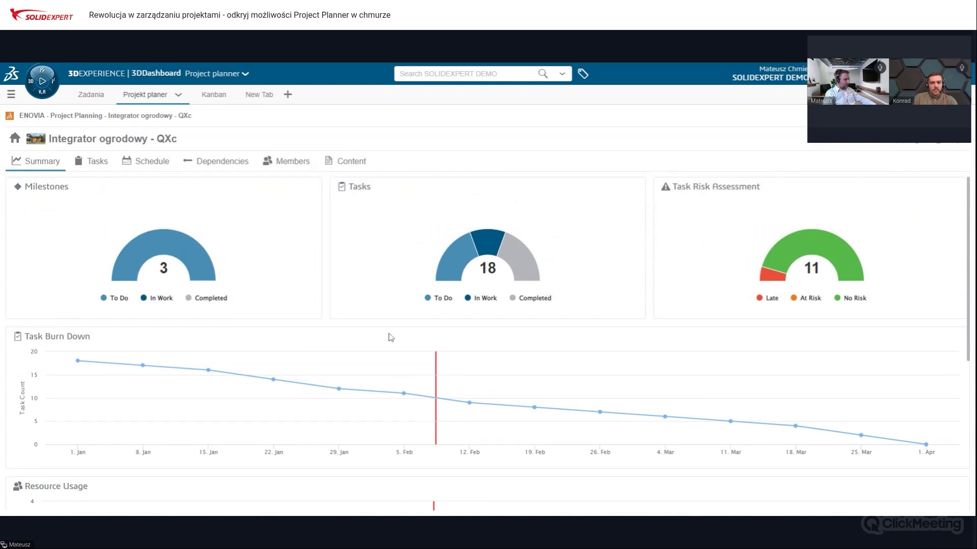
scroll(388, 340, "down", 5)
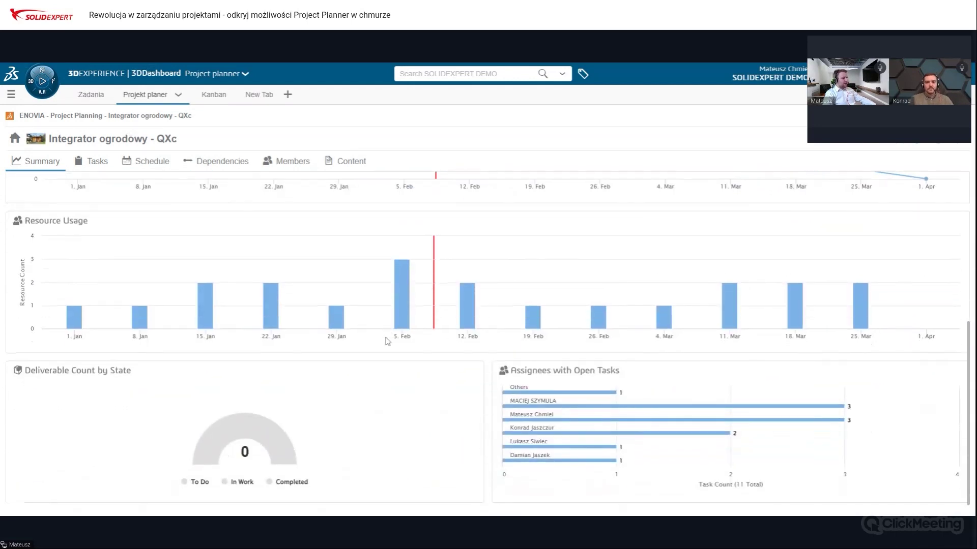
scroll(388, 342, "up", 5)
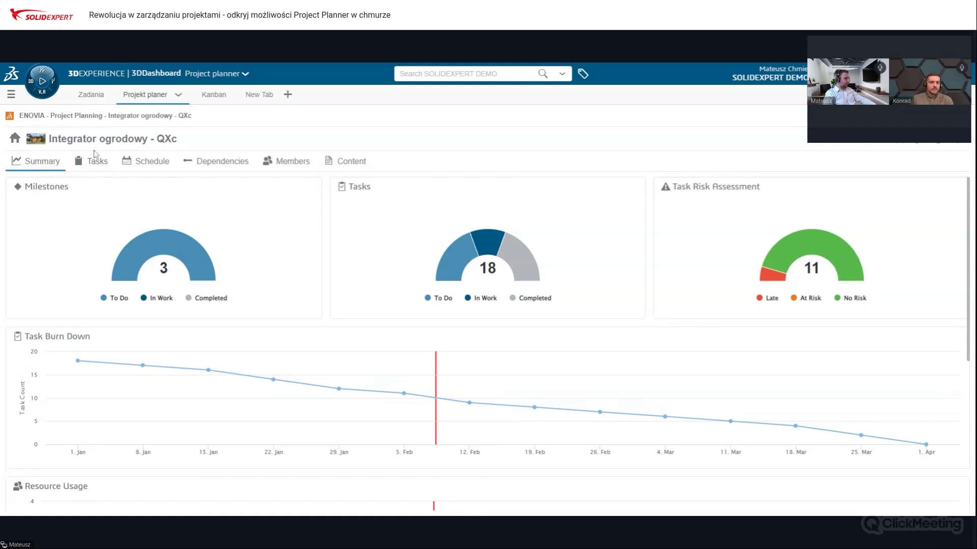
Try to move the Dimensional Results task from In Work to Completed on the project's task board, and return to the summary.
left_click(93, 172)
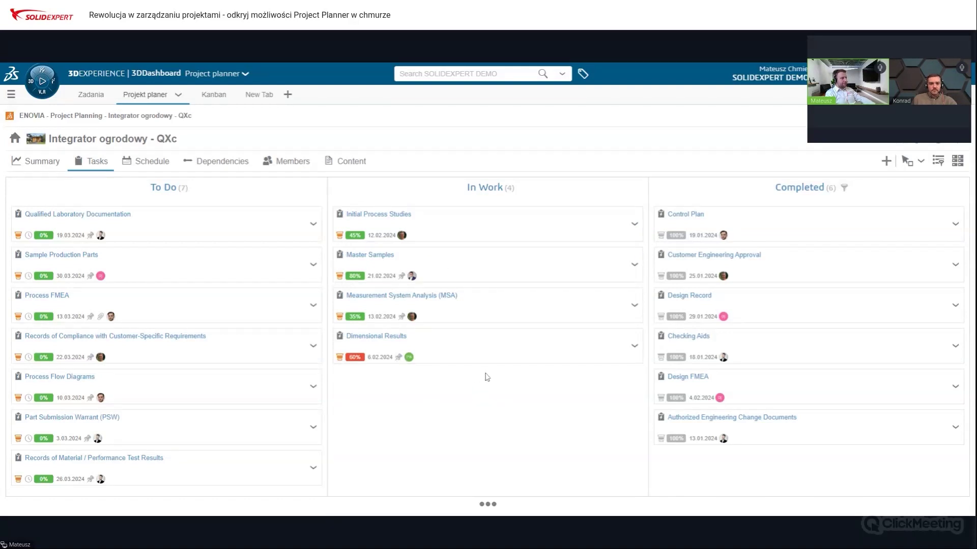
left_click_drag(460, 349, 460, 348)
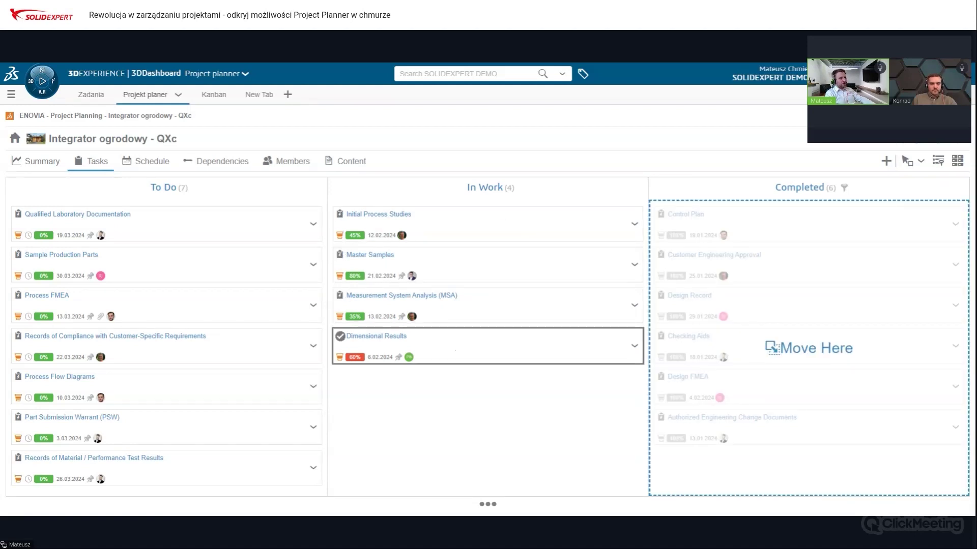
left_click_drag(456, 350, 455, 350)
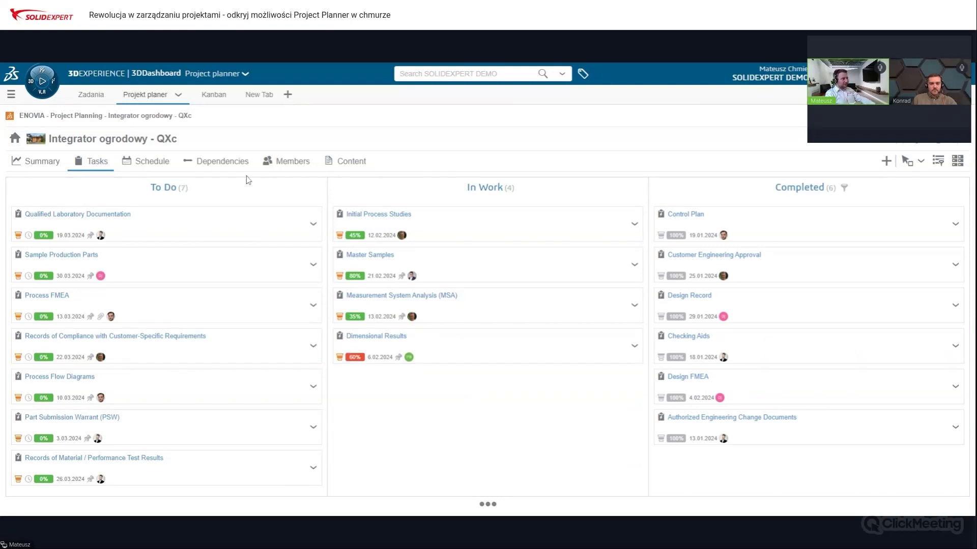
left_click(36, 161)
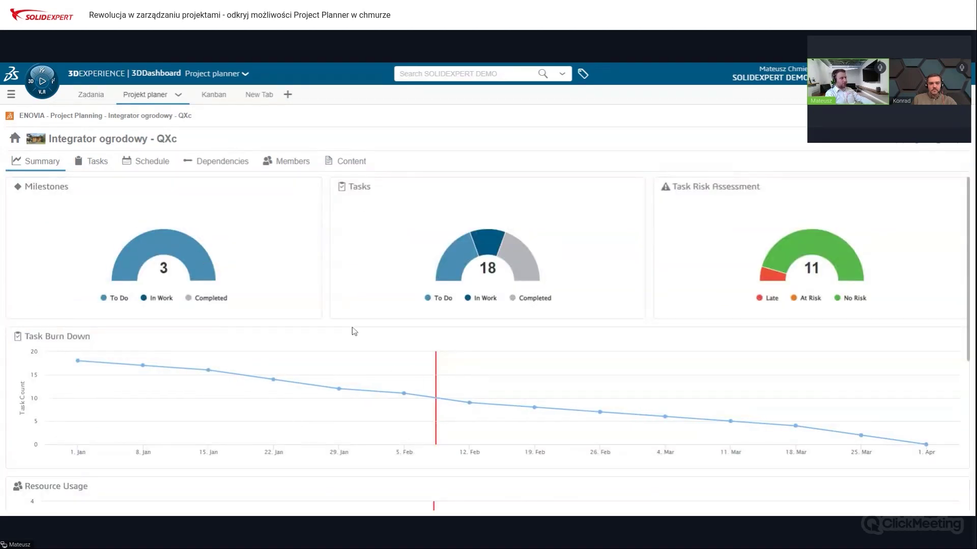
mouse_move(181, 266)
Open the Part Submission Warrant (PSW) task's properties from the task board and examine its title, priority, maturity state and planned dates.
left_click(91, 161)
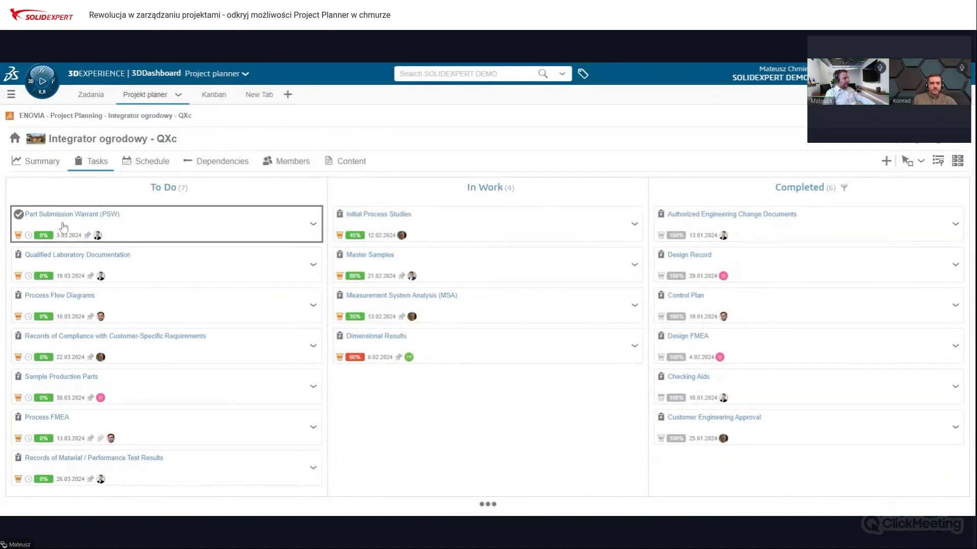
left_click(158, 230)
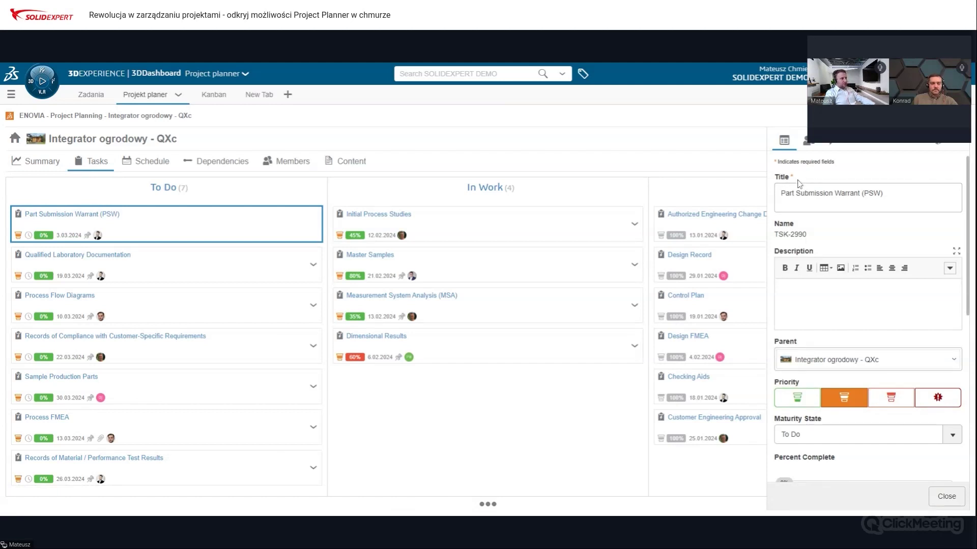
left_click_drag(780, 193, 884, 193)
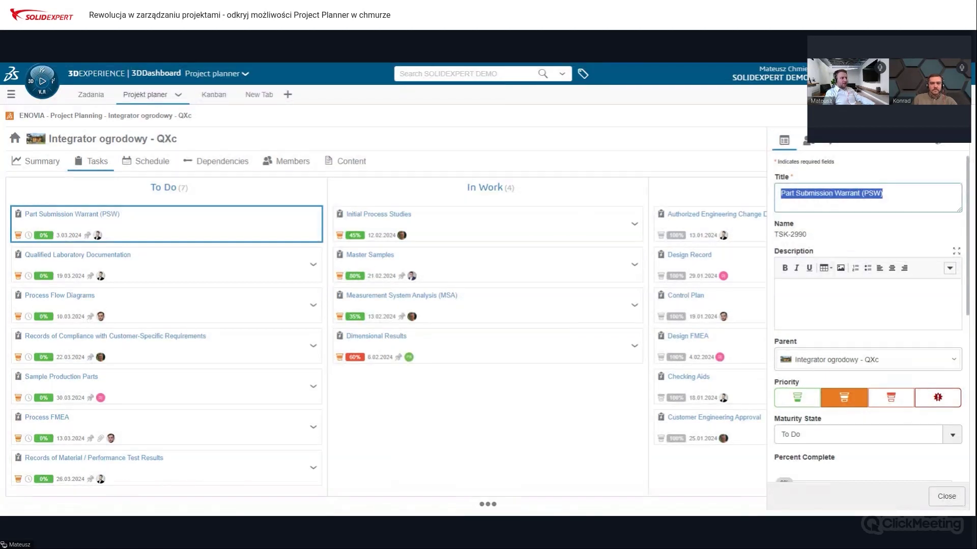
scroll(840, 287, "down", 3)
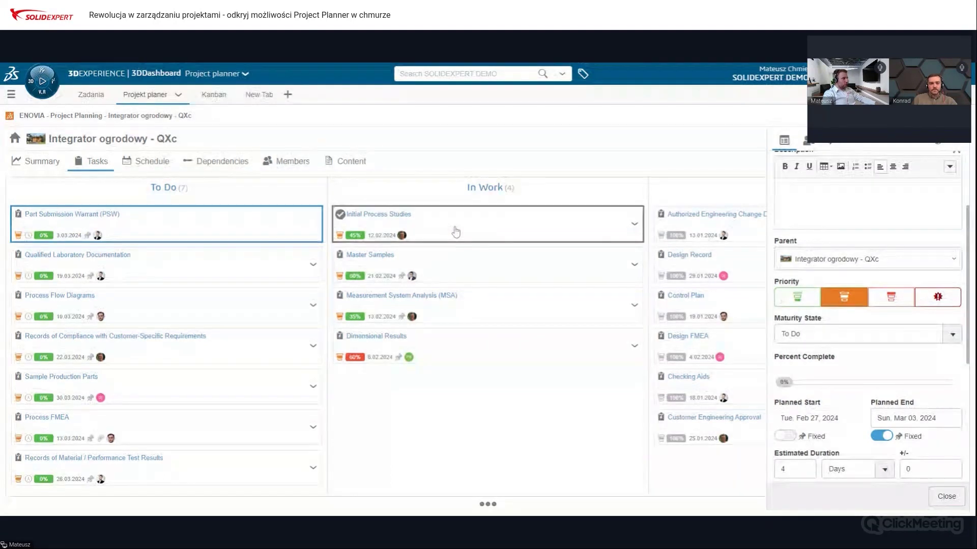
left_click_drag(198, 228, 201, 230)
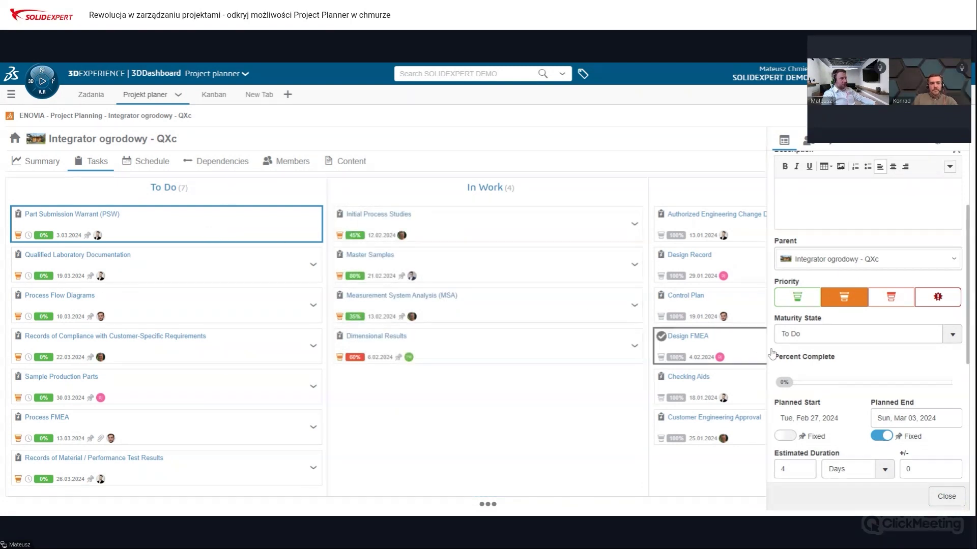
View the Part Submission Warrant (PSW) task's maturity state options, and try percent complete values of 15%, 50% and 30% before resetting to 0%.
left_click(808, 337)
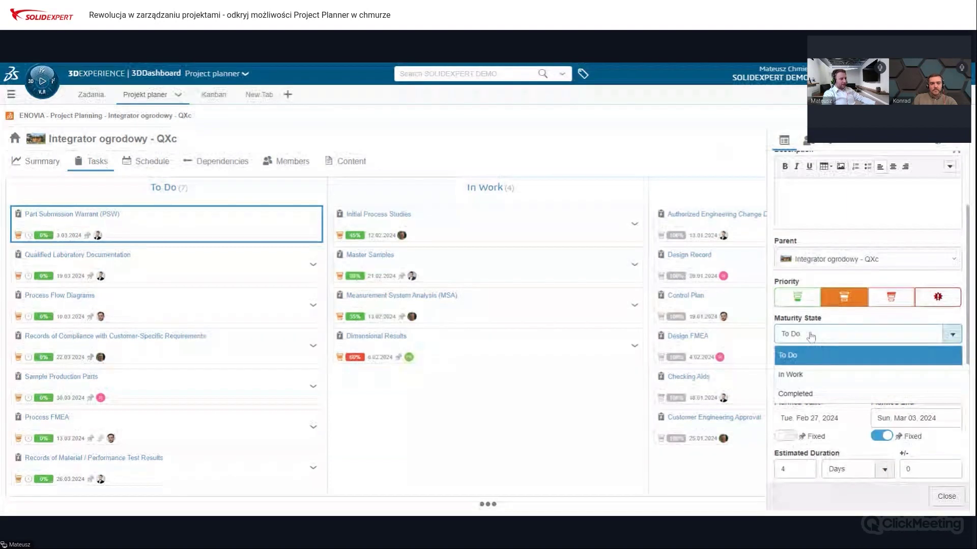
left_click(816, 340)
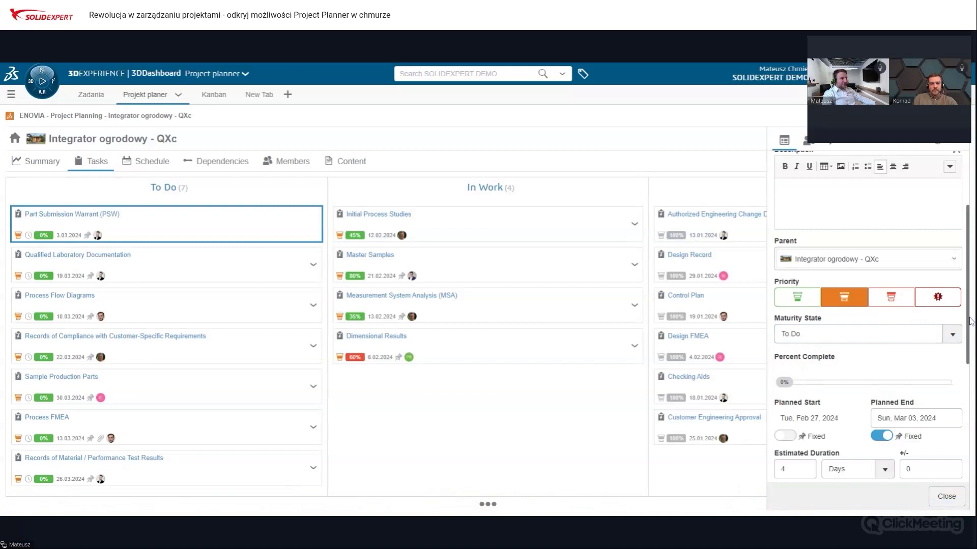
left_click_drag(970, 324, 970, 369)
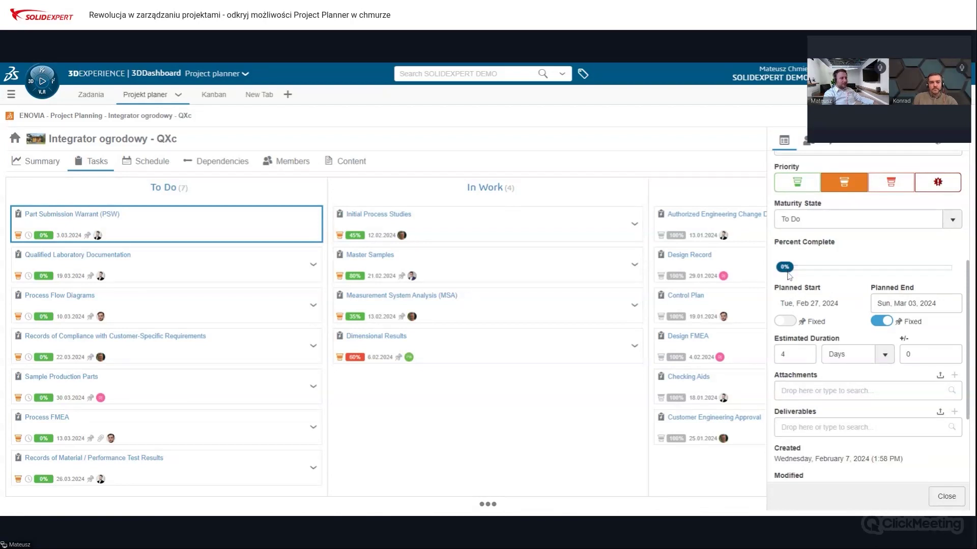
left_click_drag(786, 268, 812, 271)
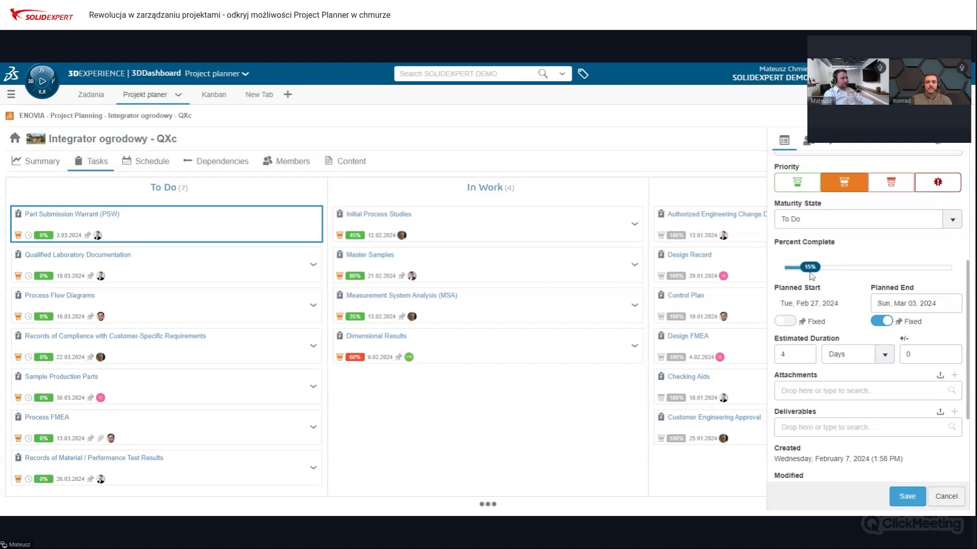
left_click_drag(809, 272, 869, 273)
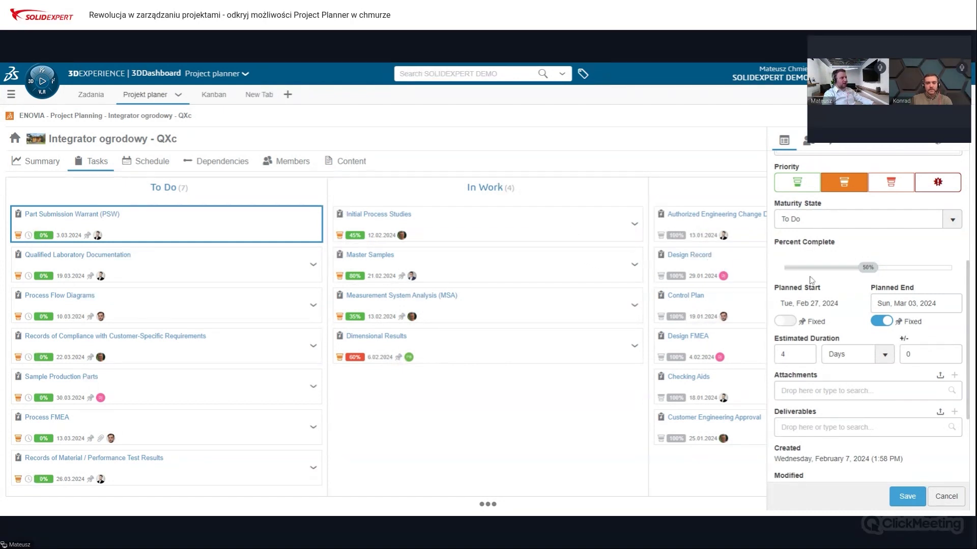
left_click_drag(866, 269, 836, 271)
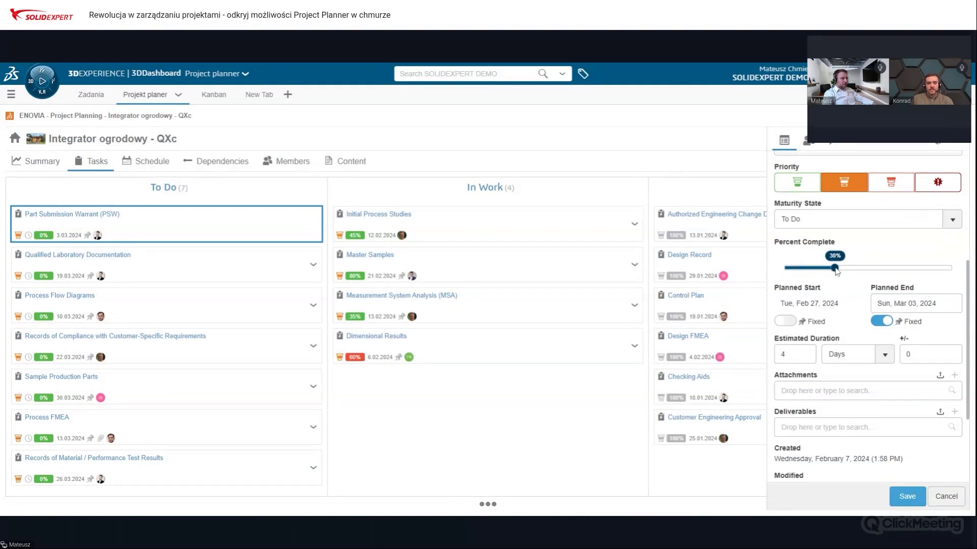
left_click_drag(836, 271, 784, 269)
Try the different priority levels on the Part Submission Warrant (PSW) task and examine its duration, attachments and deliverables fields.
scroll(879, 222, "up", 1)
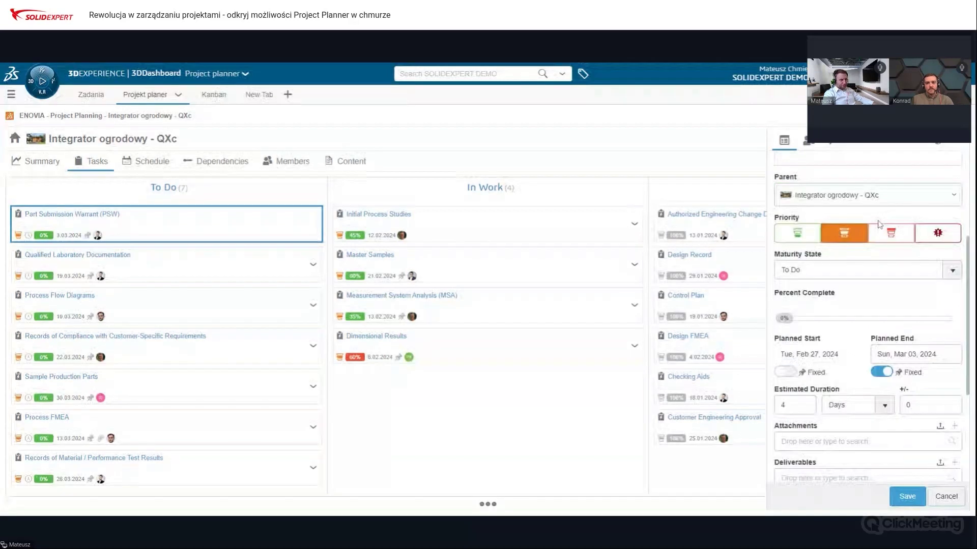
left_click(797, 238)
left_click(859, 241)
left_click(891, 238)
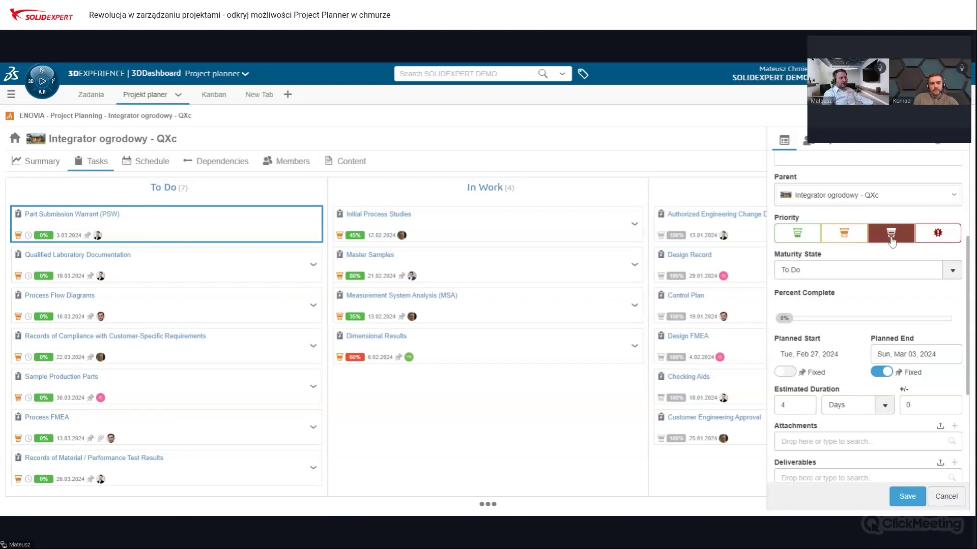
left_click(936, 238)
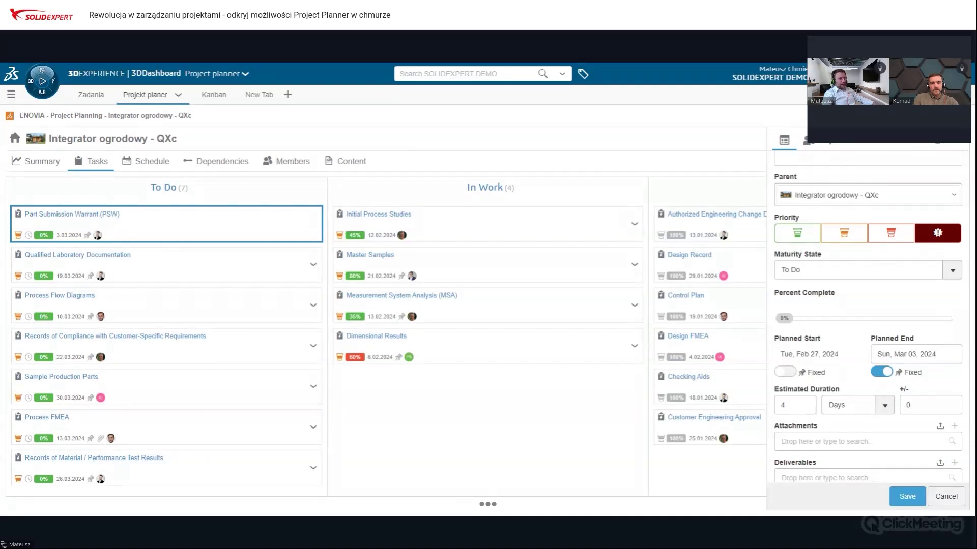
scroll(913, 242, "down", 2)
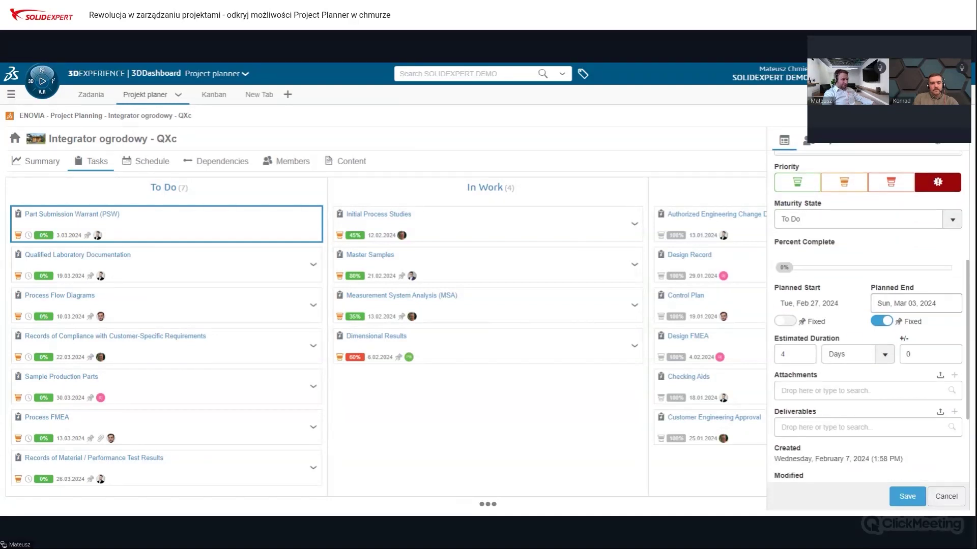
scroll(912, 241, "down", 1)
scroll(849, 251, "down", 1)
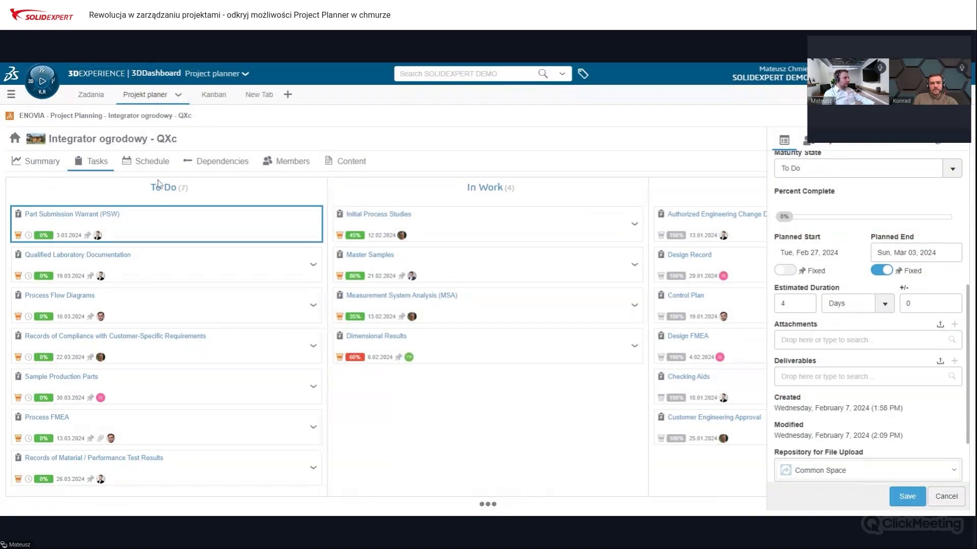
Review the Task Burn Down and Resource Usage charts in the project summary, and look briefly at the task board and schedule.
left_click(45, 163)
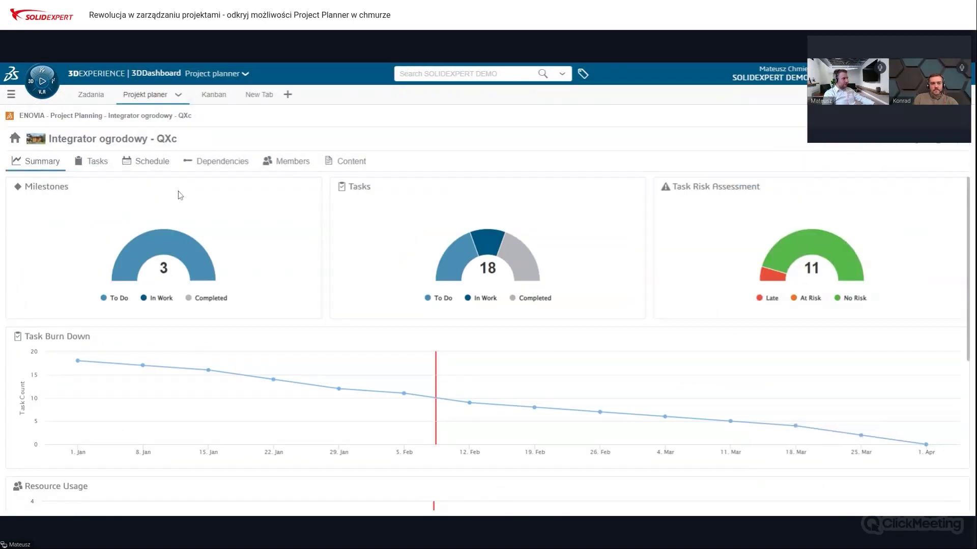
scroll(549, 285, "down", 2)
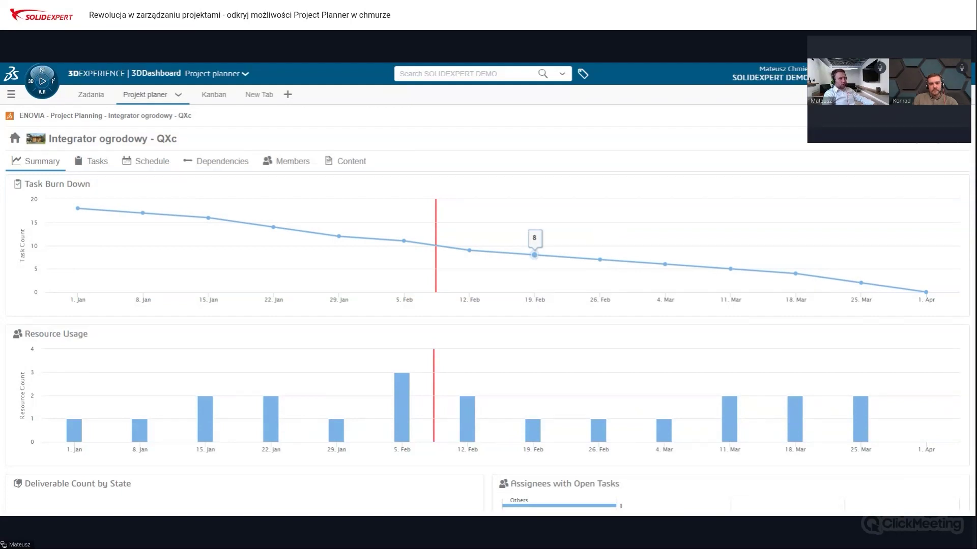
left_click(92, 161)
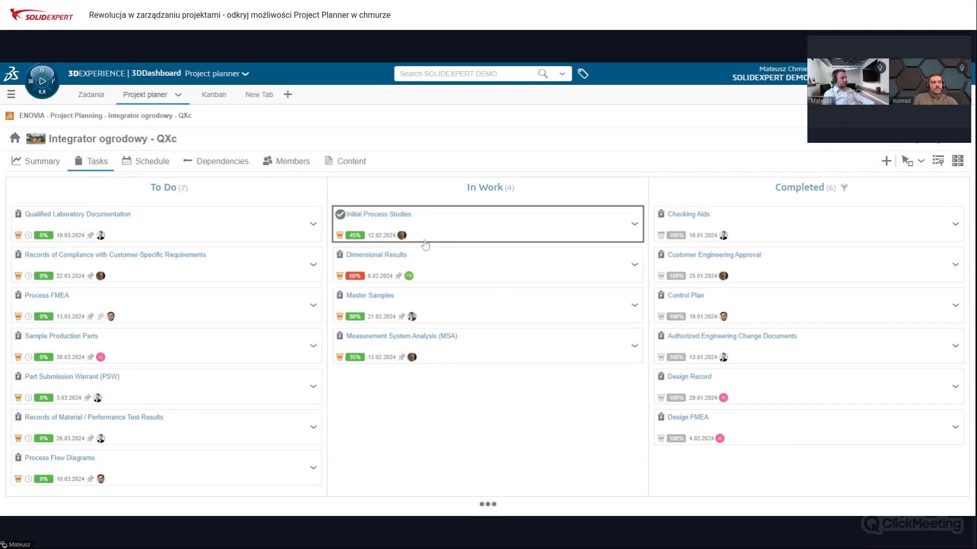
left_click(147, 162)
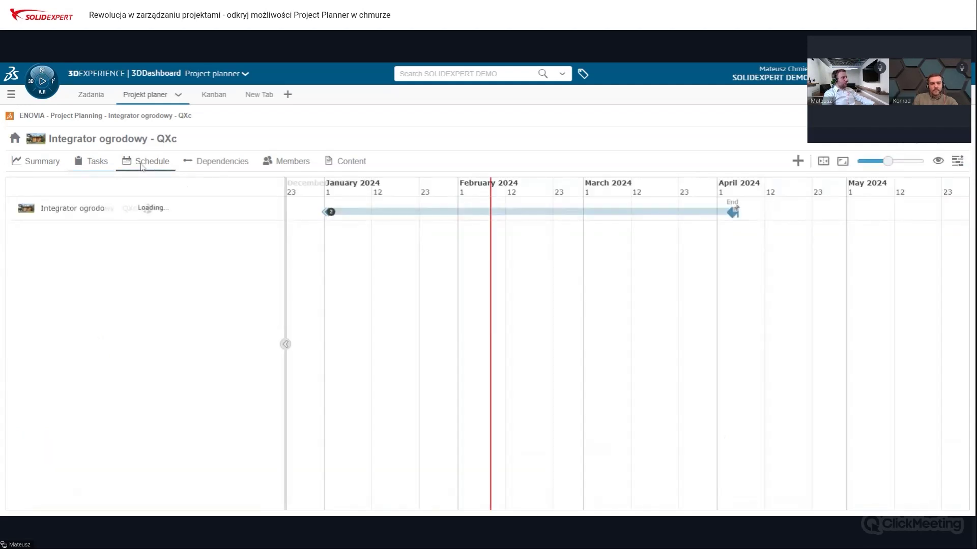
Open the Sample Production Parts task from the task board and examine its planned dates, attachments, deliverables and file upload fields.
left_click(95, 163)
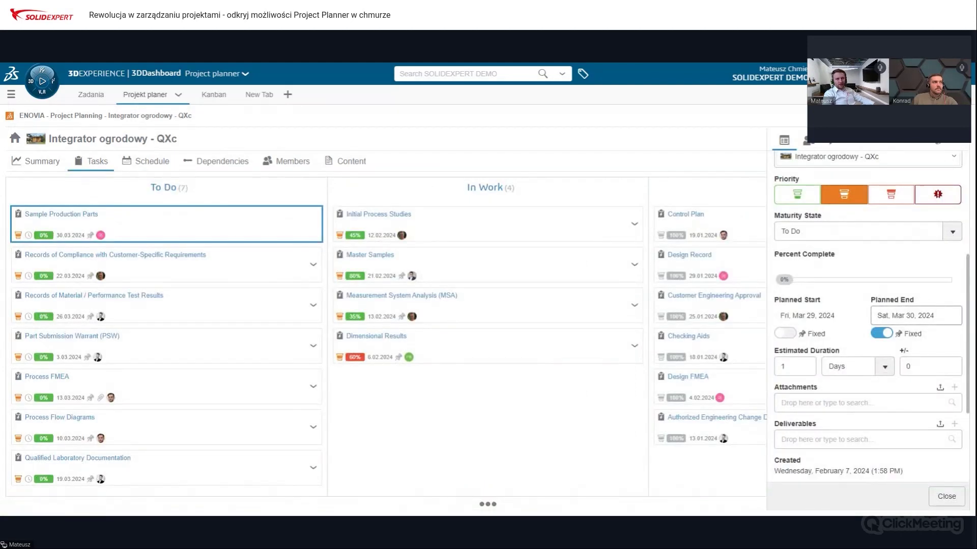
scroll(867, 315, "down", 2)
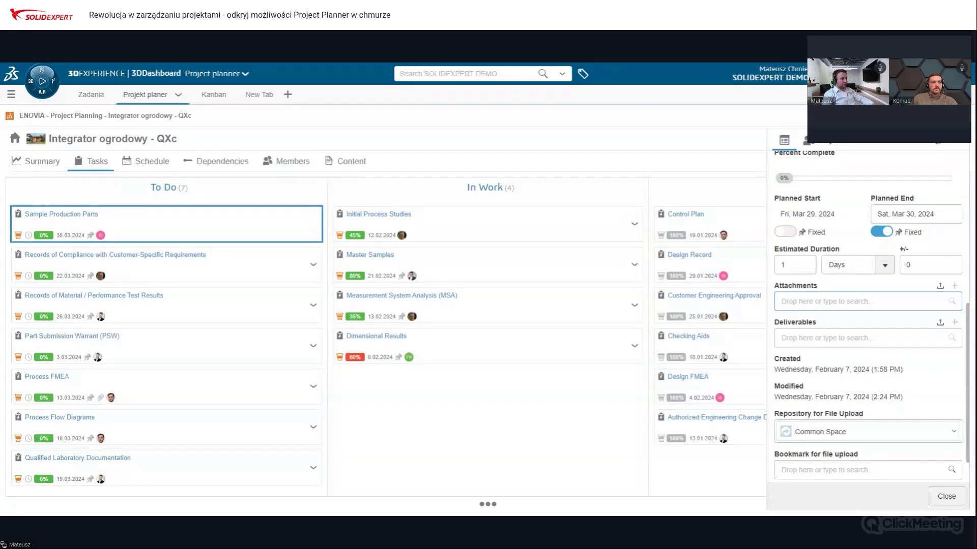
scroll(867, 315, "down", 1)
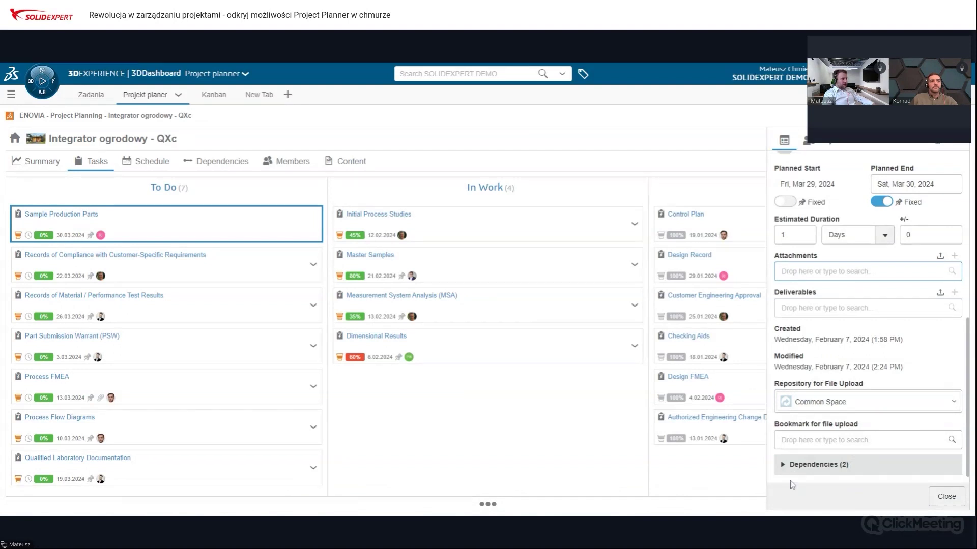
scroll(887, 305, "up", 7)
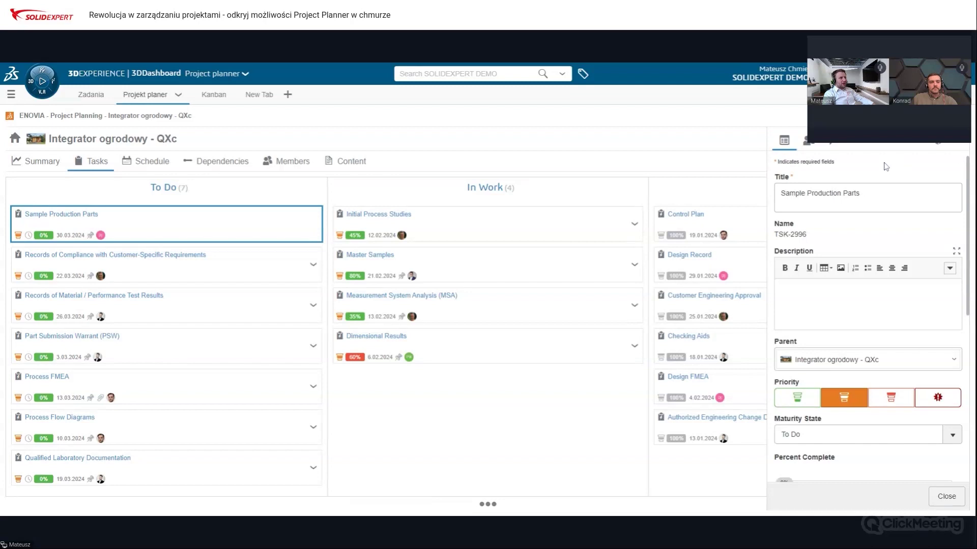
Check the Sample Production Parts task's assignees and comments, return to its general properties and close them.
left_click(809, 143)
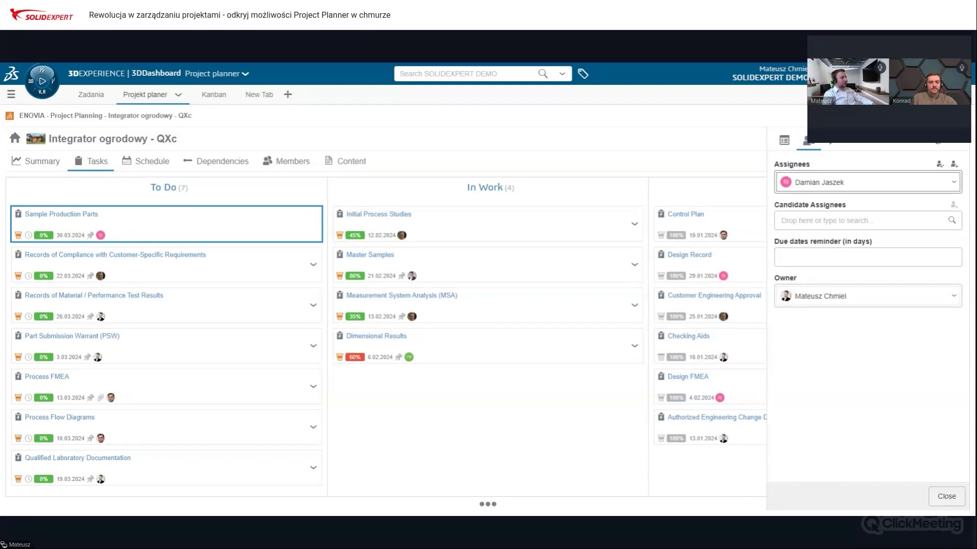
left_click(832, 146)
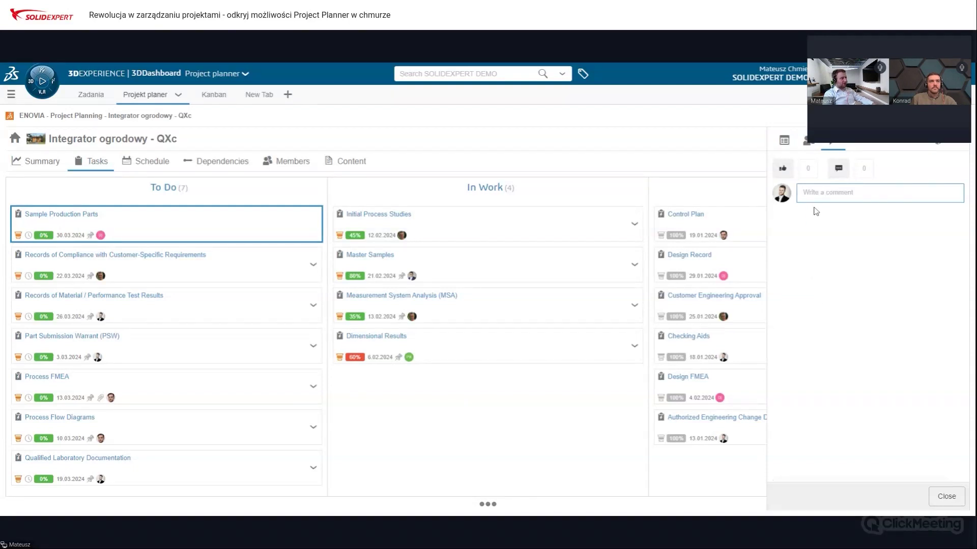
left_click(783, 140)
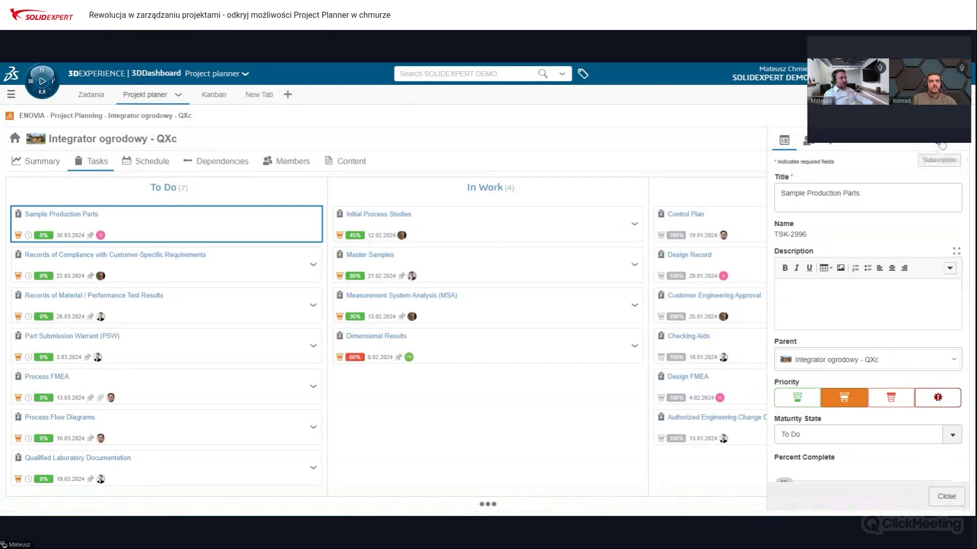
left_click(946, 496)
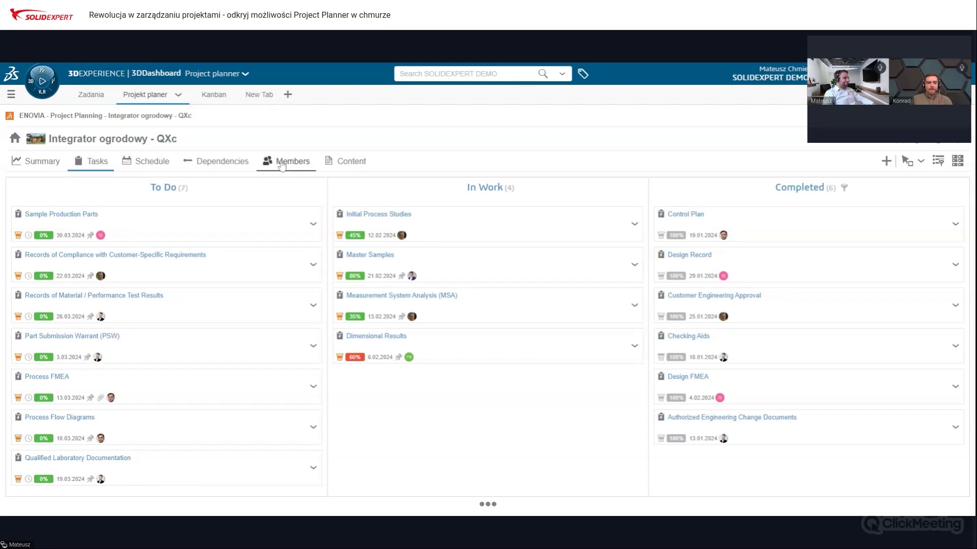
Open the project's schedule, slightly widen the task list beside the Gantt chart and select the Measurement System Analysis (MSA) task.
left_click(149, 167)
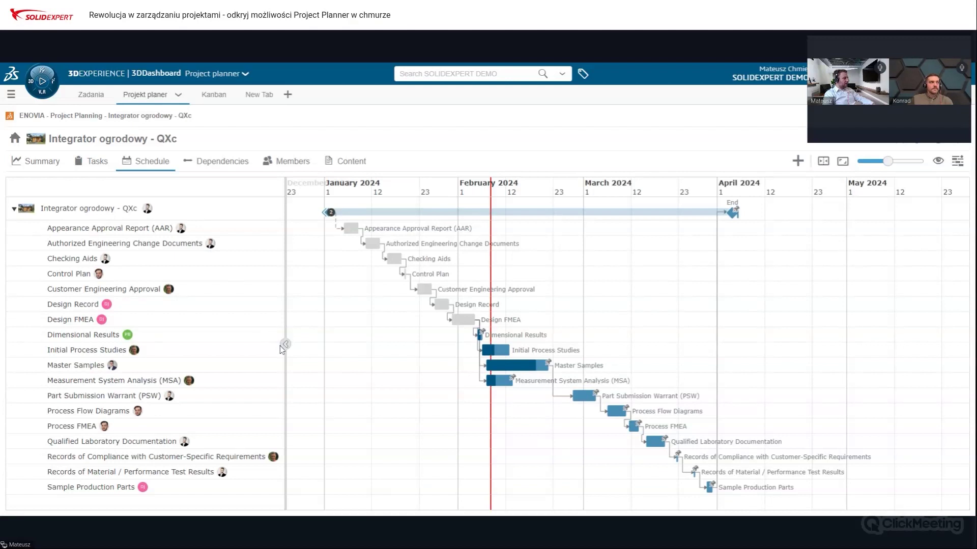
left_click_drag(283, 346, 205, 351)
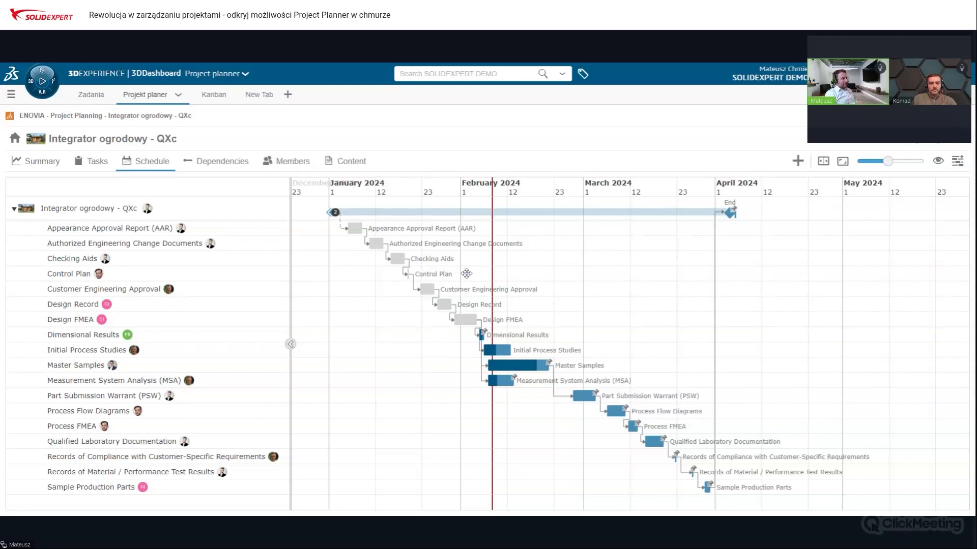
mouse_move(467, 325)
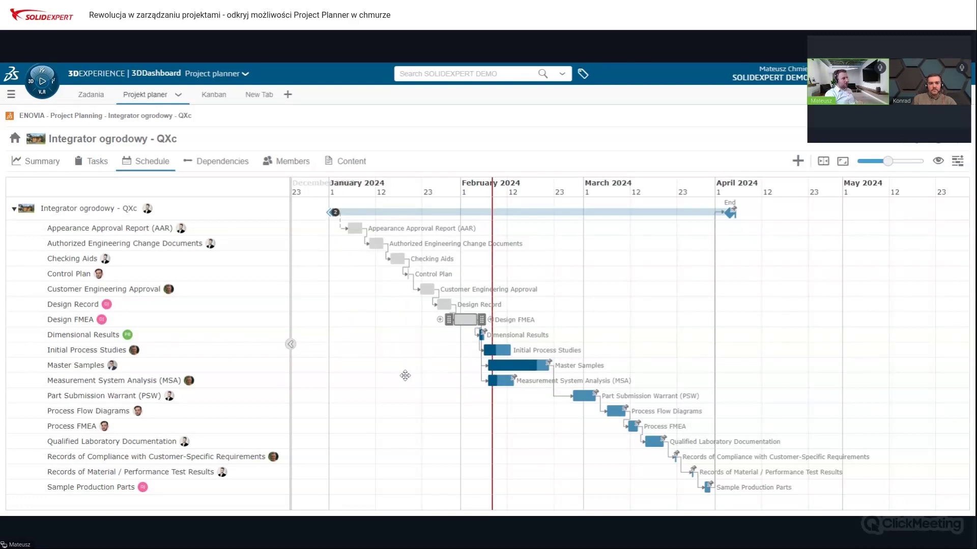
left_click(405, 376)
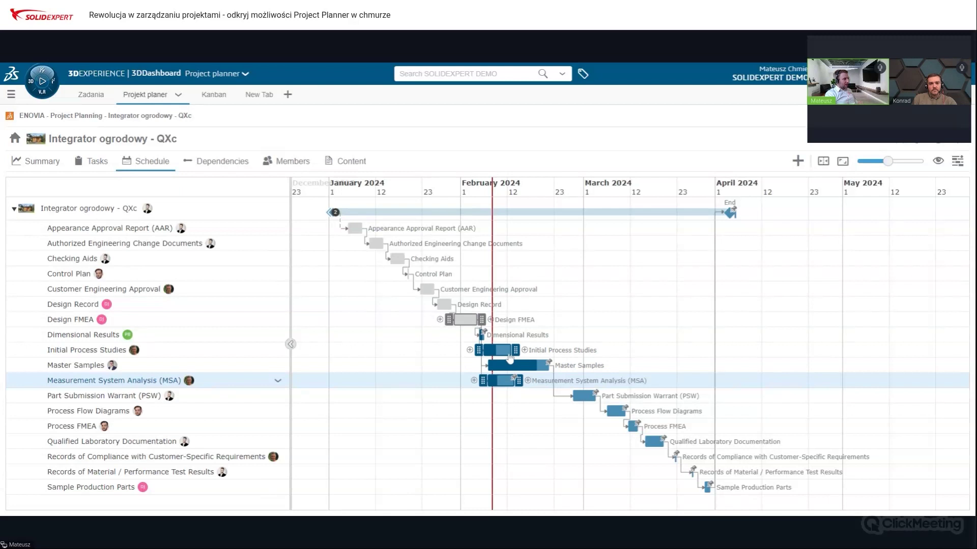
Examine the Gantt chart's task bars and dependency links around February 2024 at both detailed and yearly time scales.
scroll(514, 356, "up", 2)
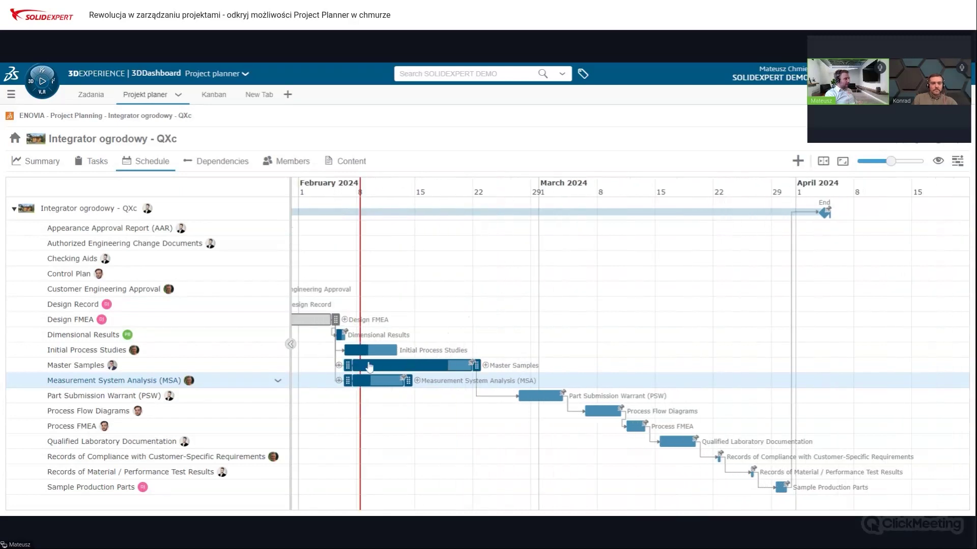
scroll(369, 367, "up", 3)
left_click_drag(451, 435, 807, 442)
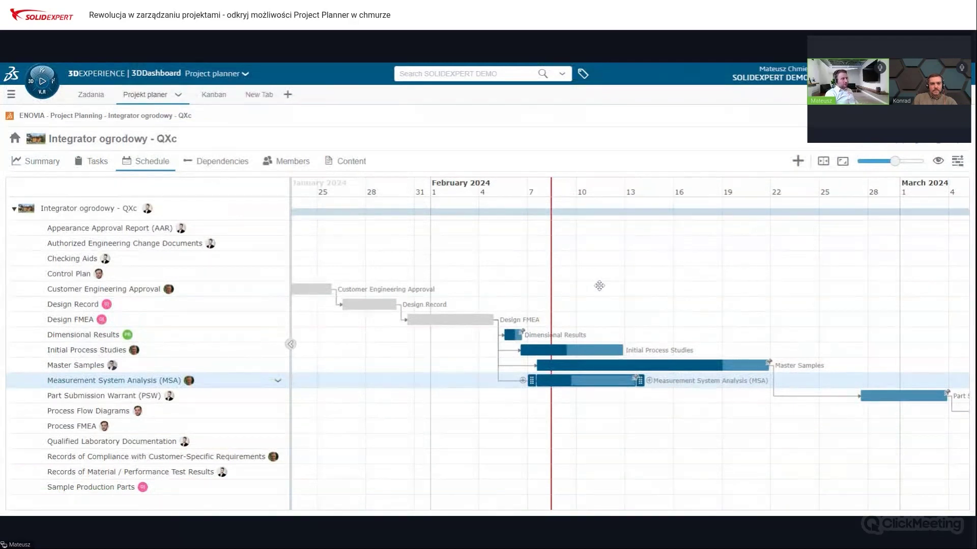
scroll(599, 286, "down", 6)
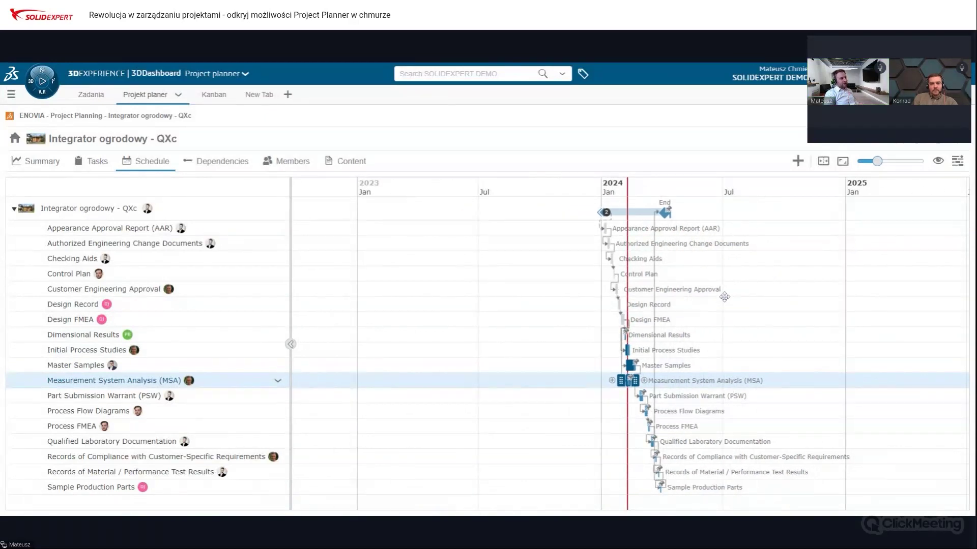
scroll(694, 295, "up", 3)
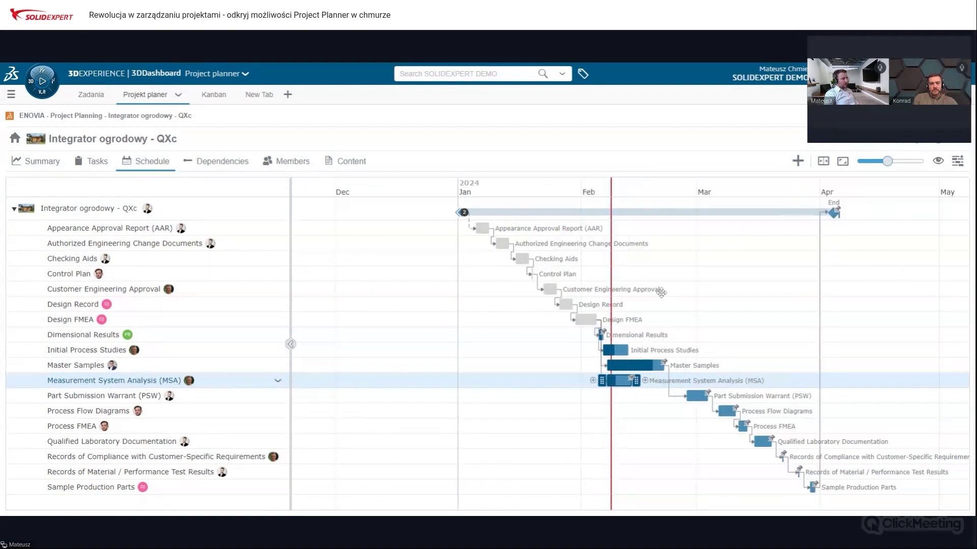
scroll(661, 292, "up", 3)
scroll(515, 353, "up", 1)
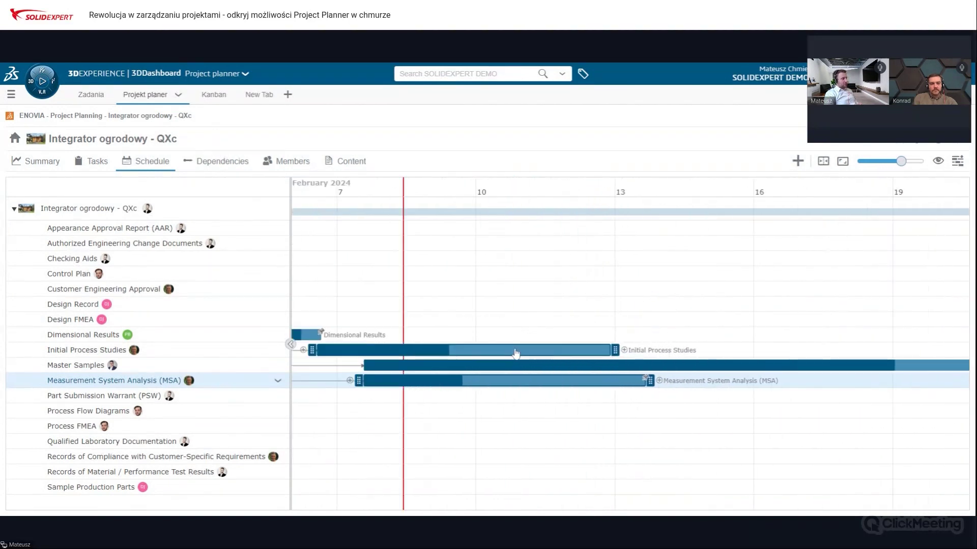
Open the Initial Process Studies task from the schedule, examine its priority, maturity state and progress, and return to the task board.
scroll(515, 353, "down", 1)
left_click(554, 356)
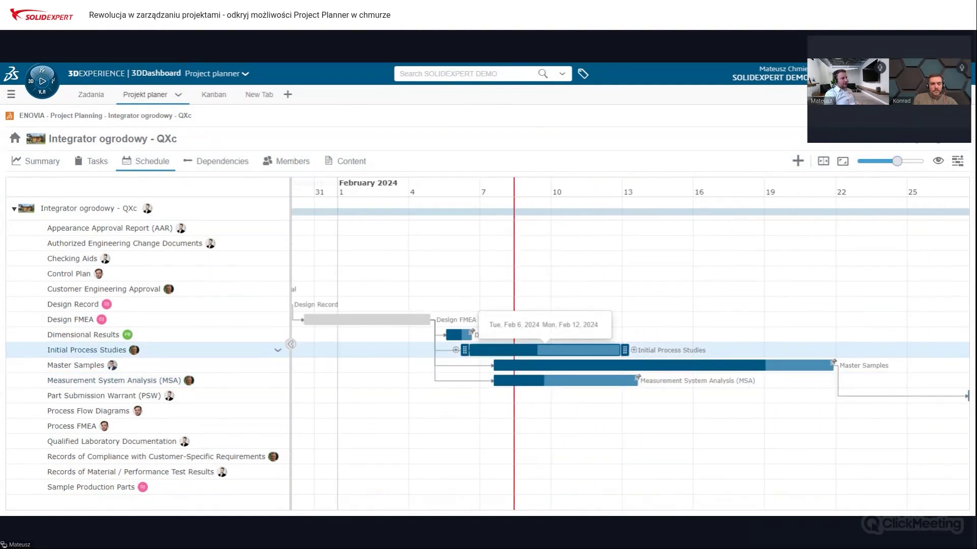
double_click(575, 343)
scroll(972, 253, "down", 2)
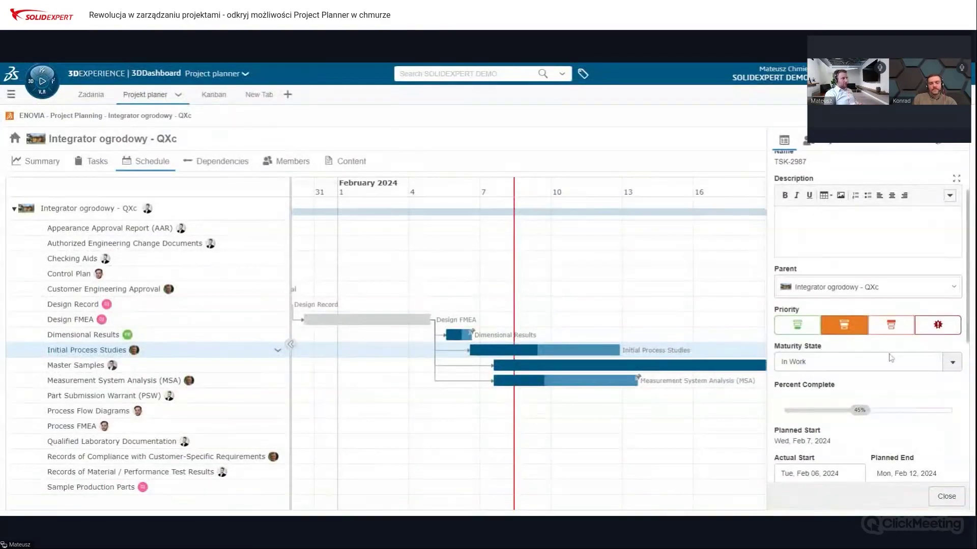
left_click(97, 161)
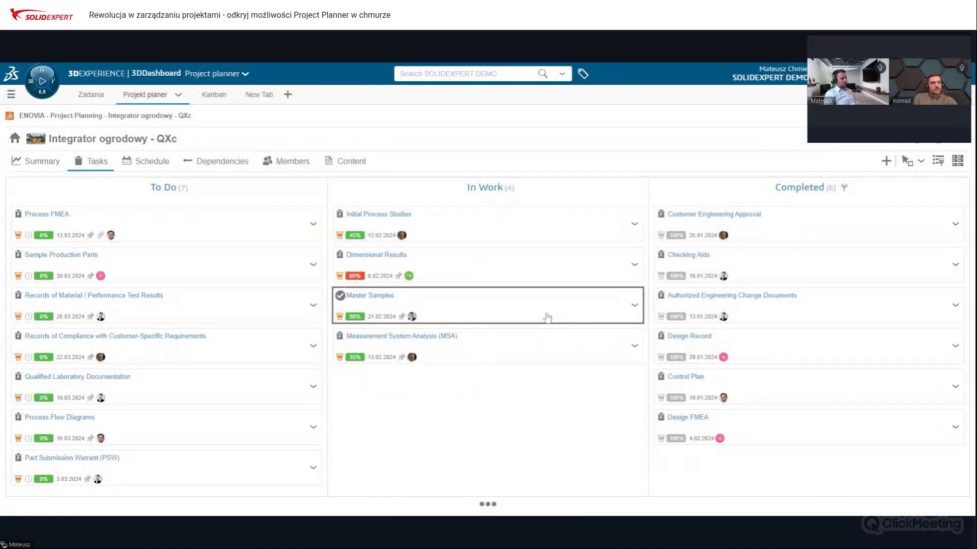
Examine the project's Gantt schedule across January to April 2024 and return to the task board.
left_click(148, 162)
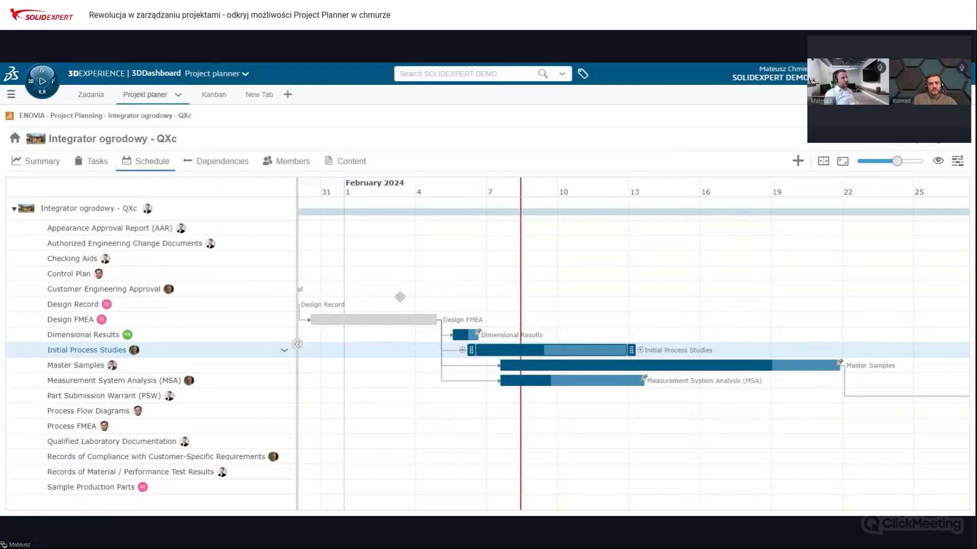
scroll(714, 272, "down", 2)
left_click_drag(714, 272, 655, 262)
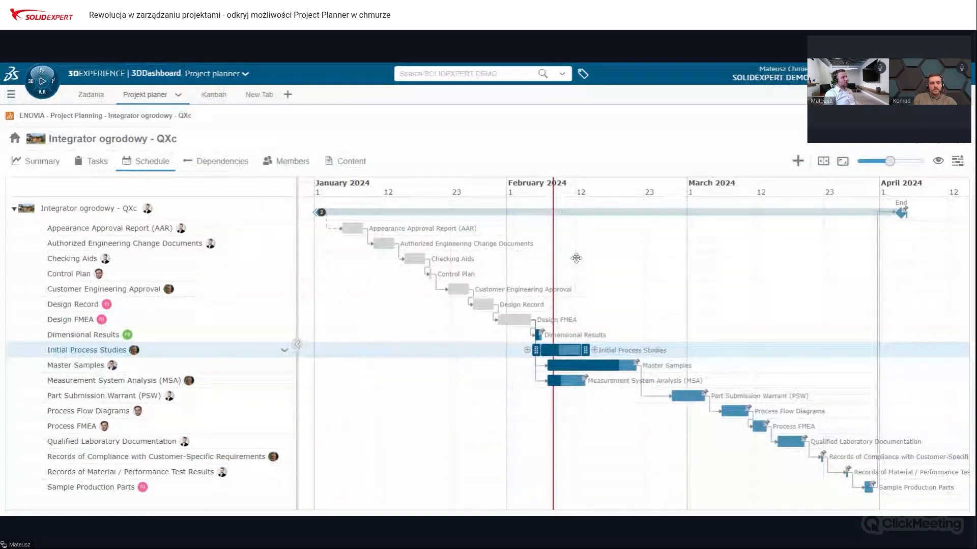
left_click(92, 161)
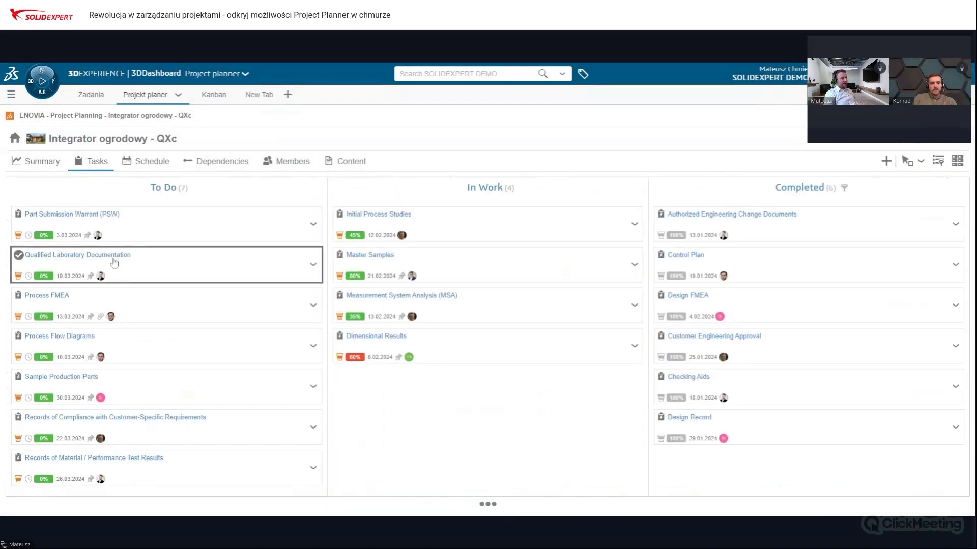
Compare the Gantt schedule's task links with the project's dependency list, reviewing the relationships, dates and statuses through to the last row.
left_click(152, 168)
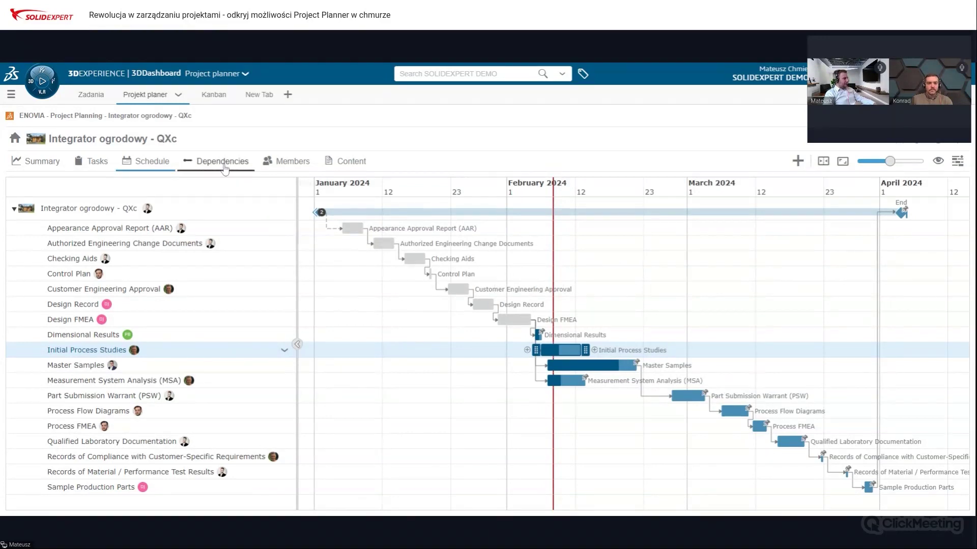
left_click(225, 169)
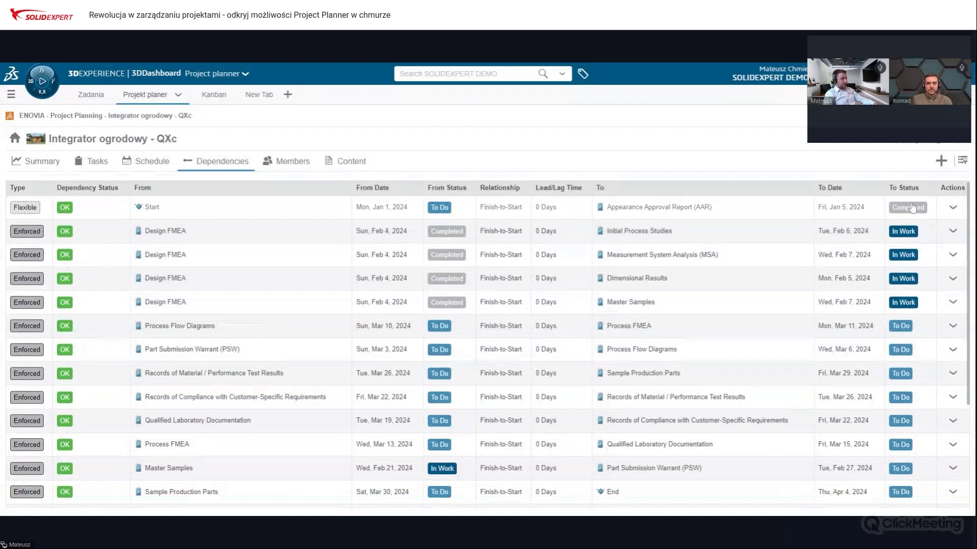
left_click(155, 163)
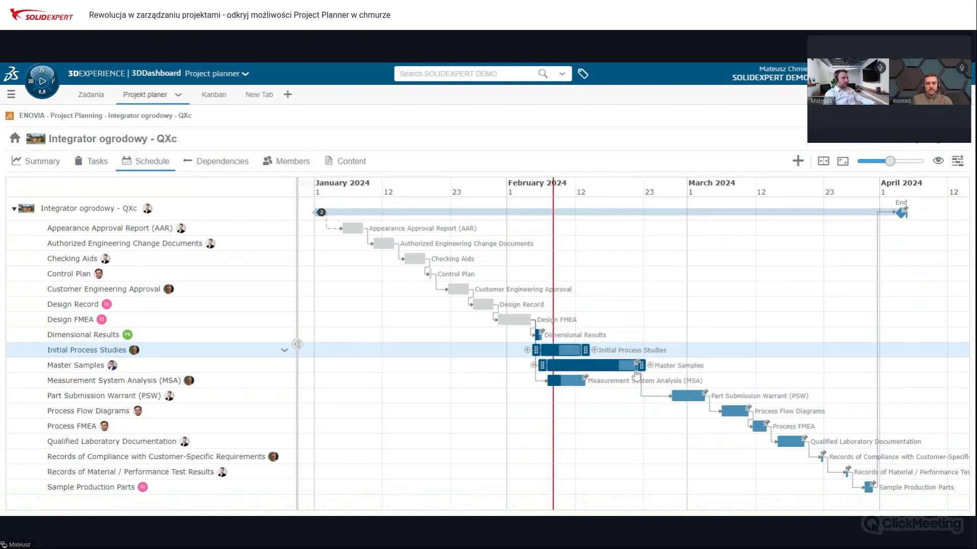
left_click(237, 170)
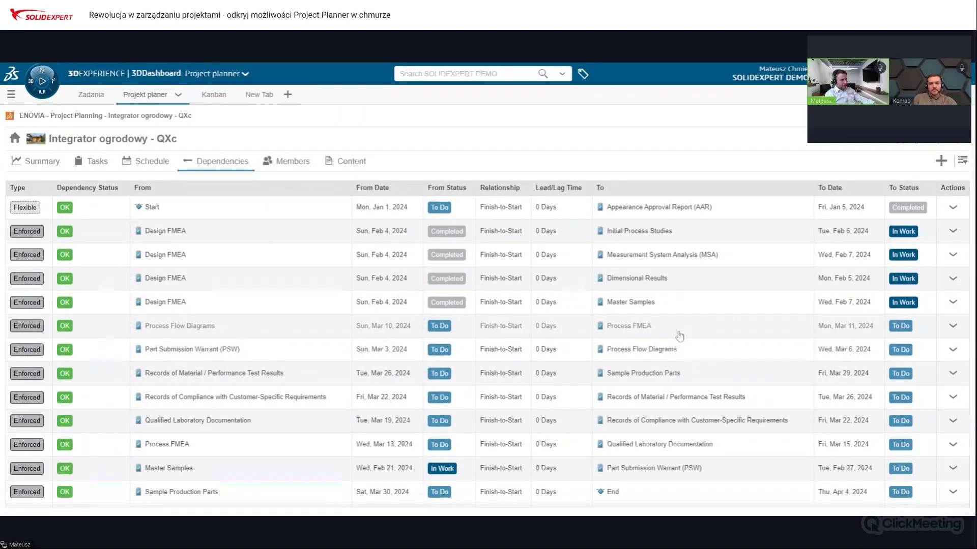
scroll(679, 336, "down", 3)
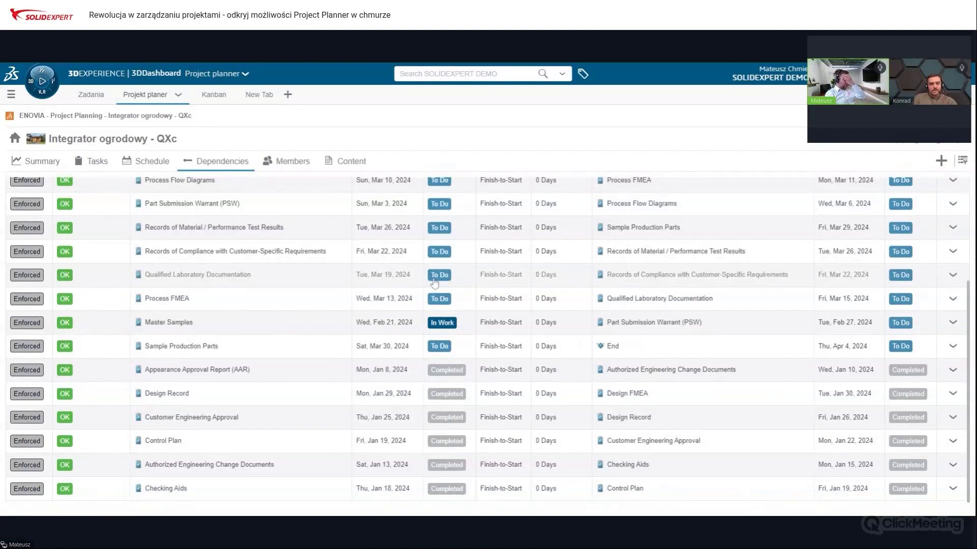
scroll(433, 283, "up", 3)
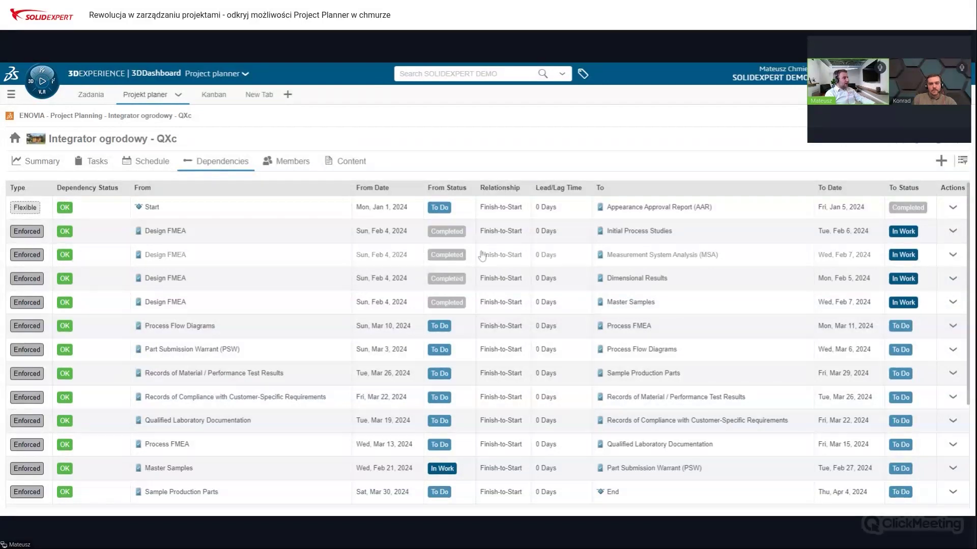
Open the project's members, view the form for adding a leader, author or viewer, and close it without adding anyone.
left_click(288, 164)
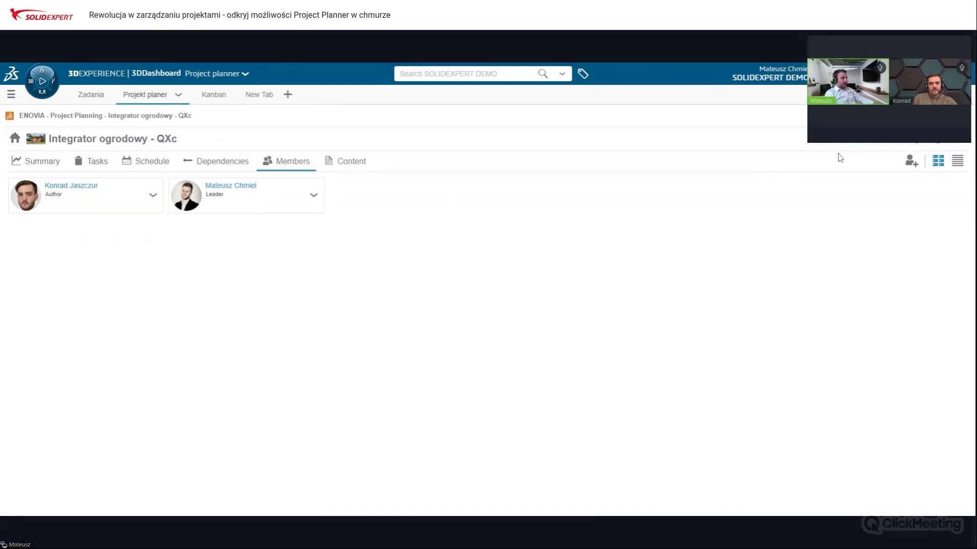
left_click(911, 161)
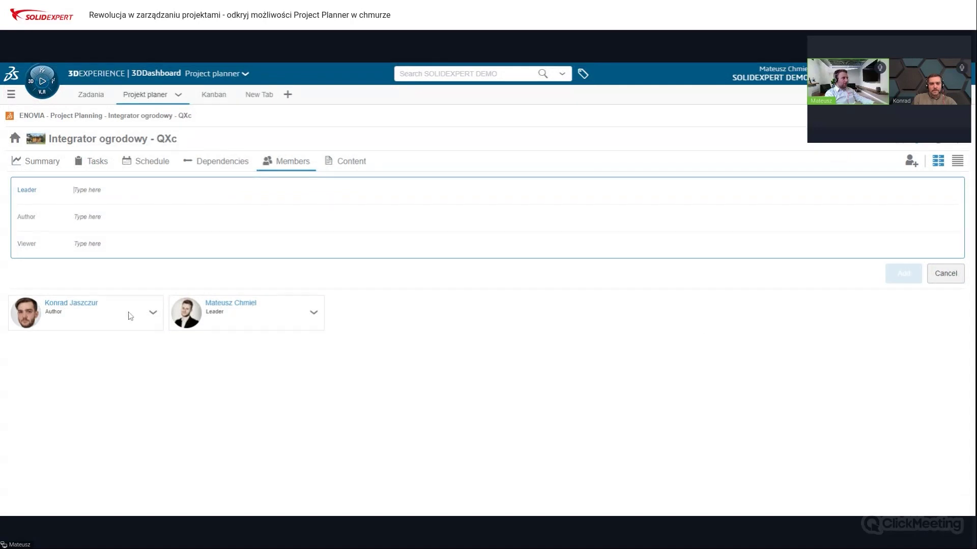
left_click(938, 279)
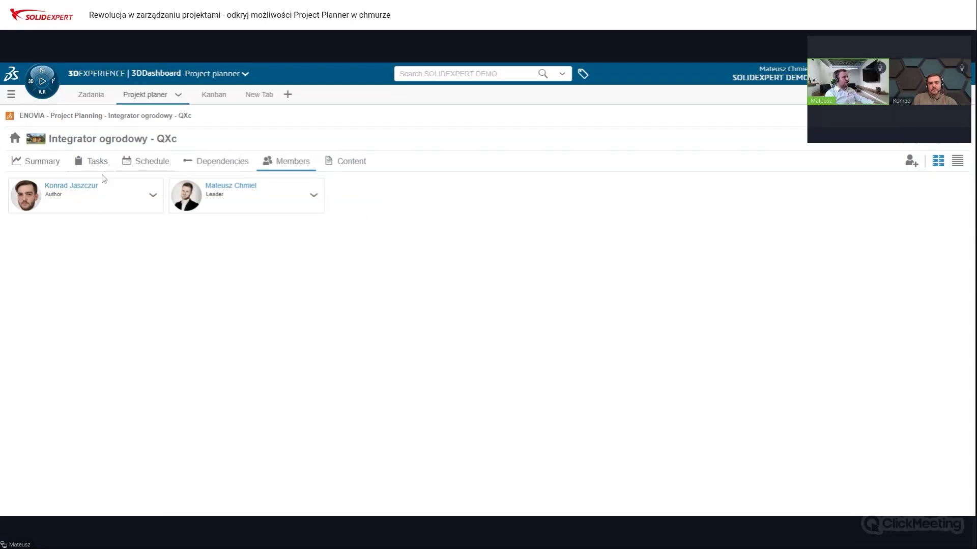
Revisit the project's summary charts, schedule and members, and open its content list to examine the attached objects.
left_click(47, 164)
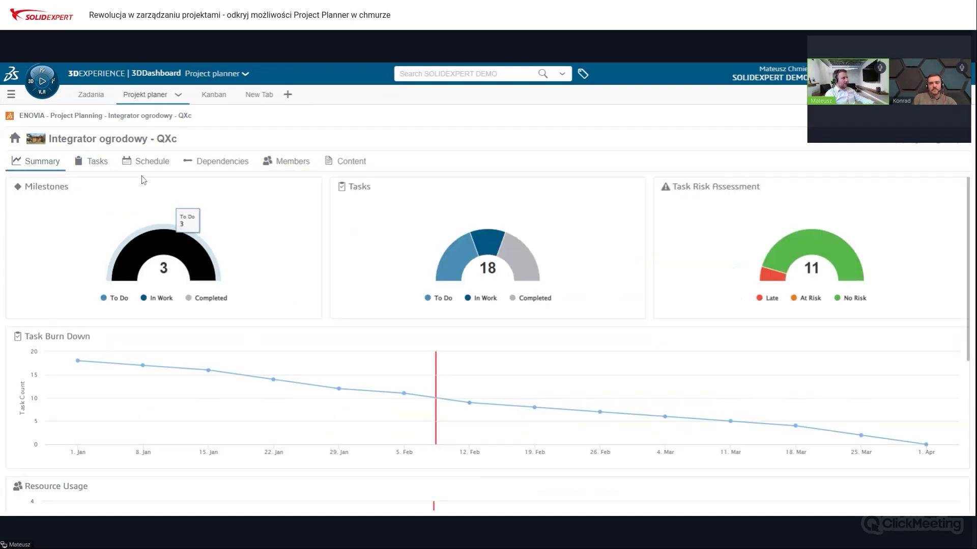
left_click(144, 162)
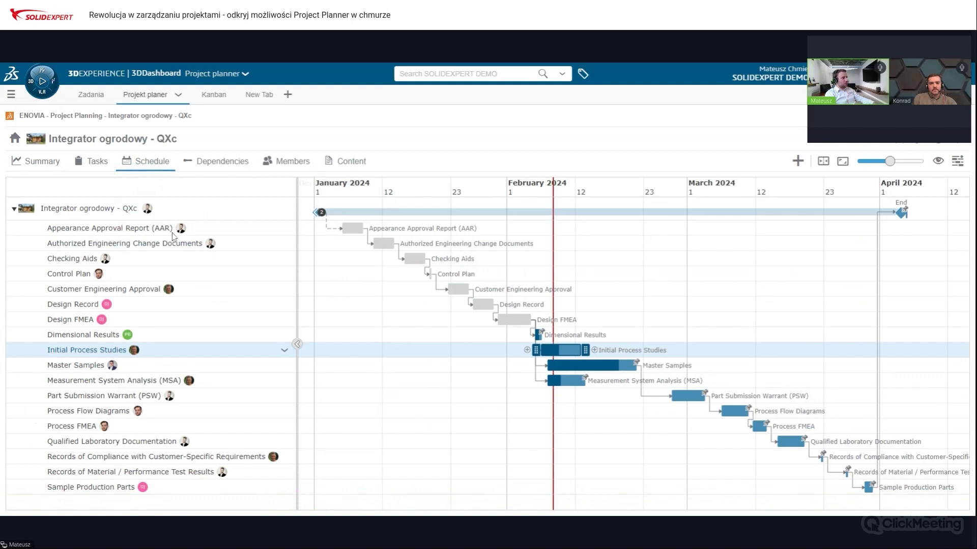
left_click(275, 172)
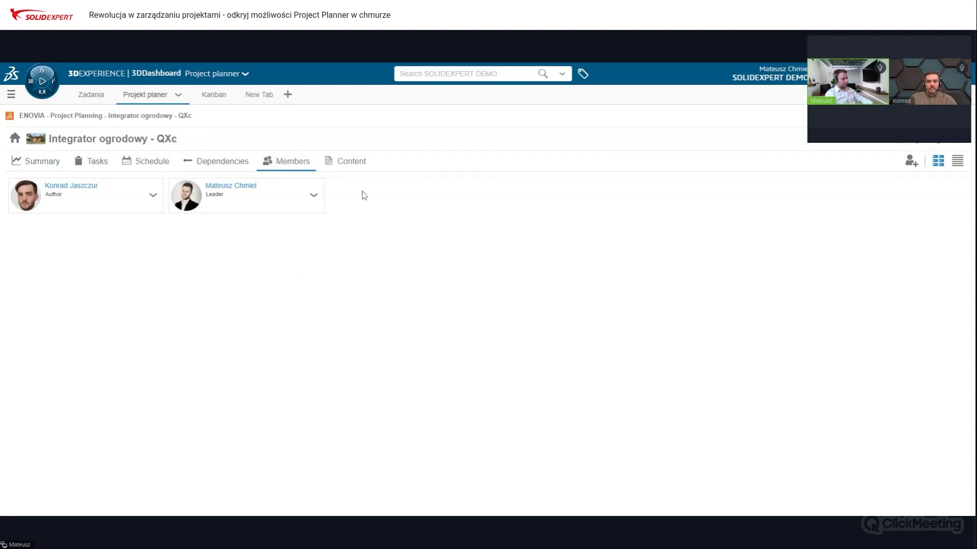
left_click(350, 168)
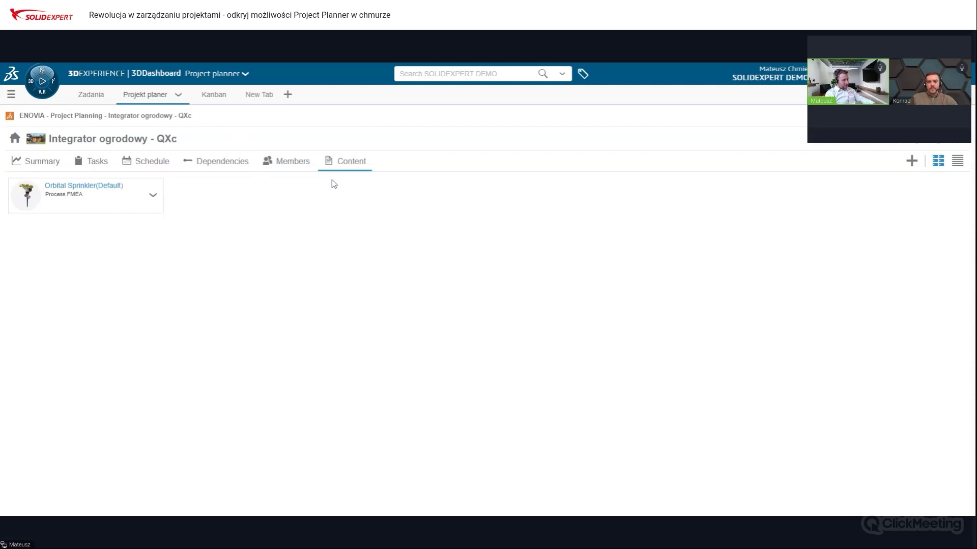
Go back through the project's members, dependencies, schedule and tasks to the summary charts.
left_click(307, 172)
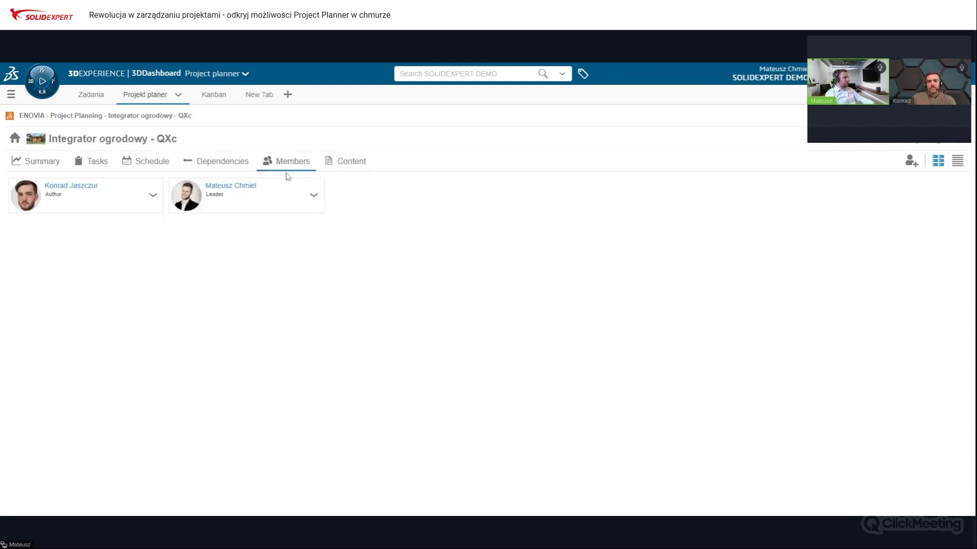
left_click(221, 171)
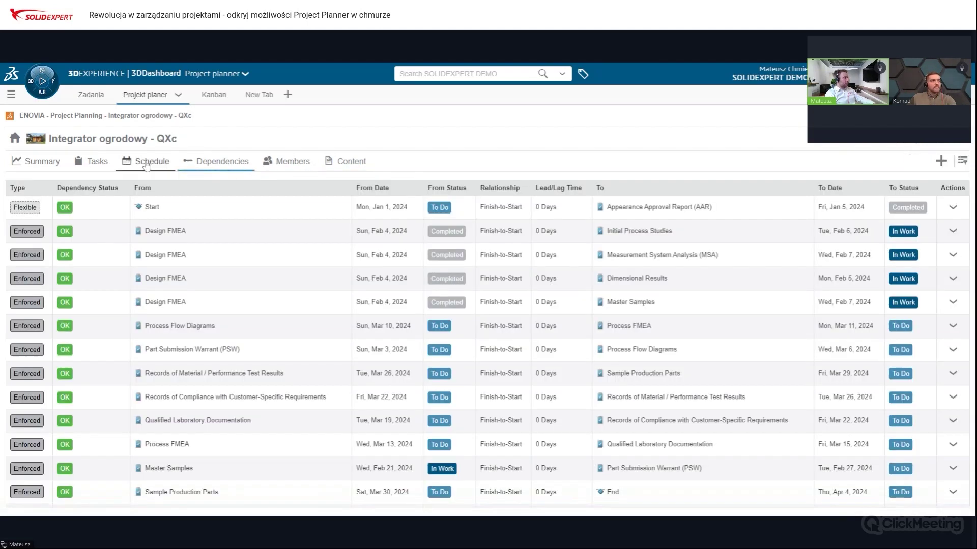
left_click(143, 167)
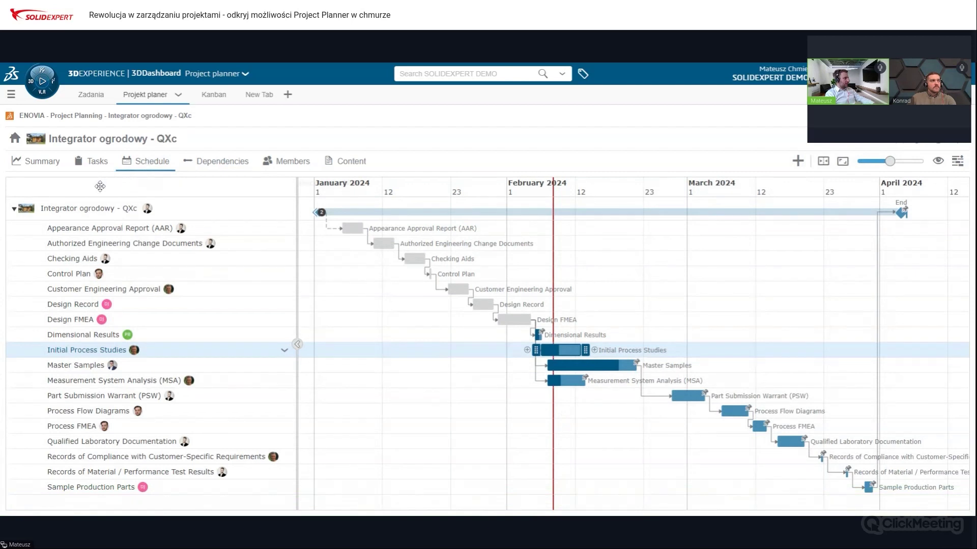
left_click(98, 166)
left_click(36, 161)
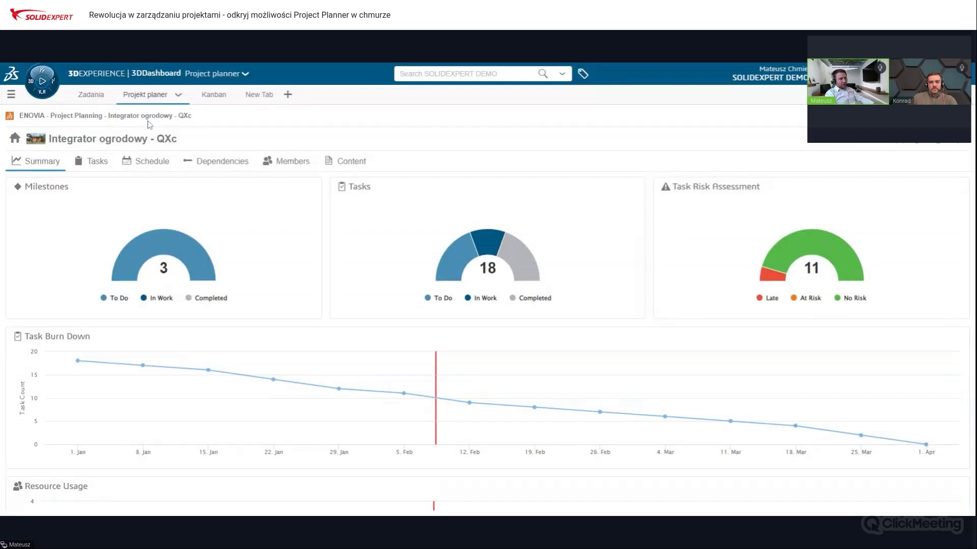
Look up the apps included in the Project Planner role in the compass and close the role overview.
left_click(42, 71)
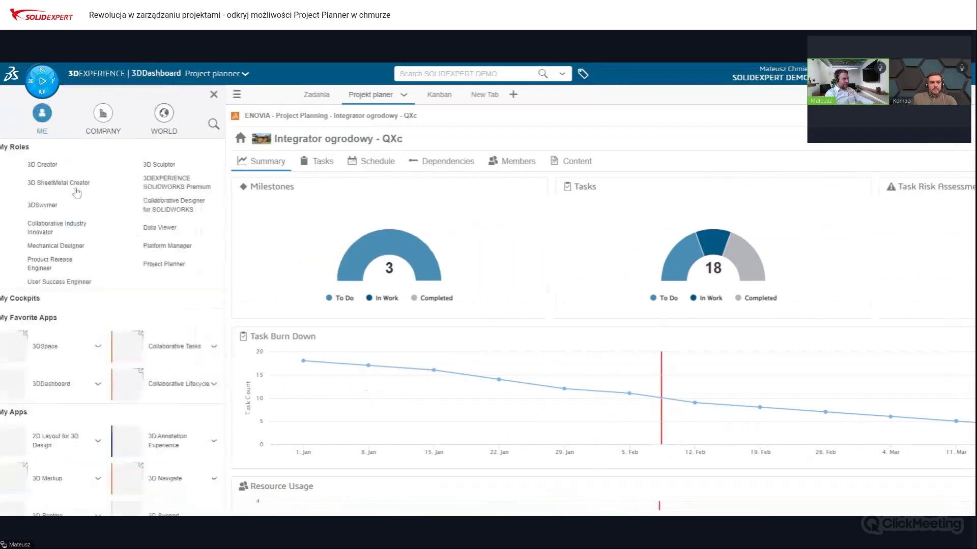
left_click(189, 366)
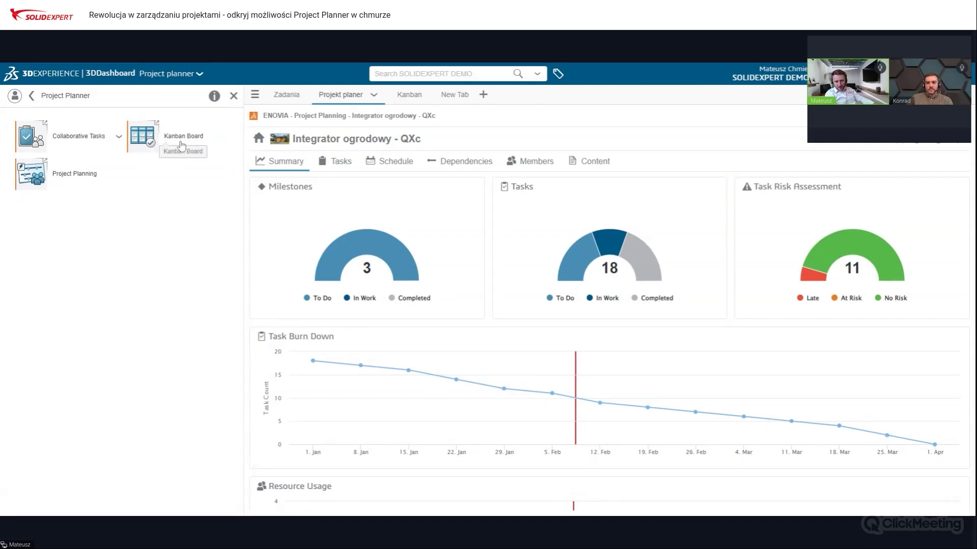
left_click(234, 97)
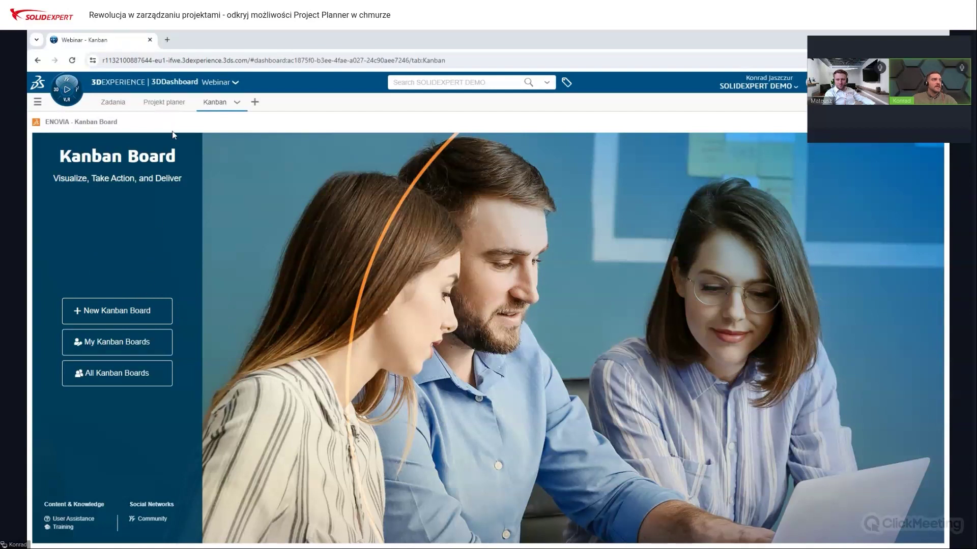
Open the Statusy problemów board from the user's own Kanban boards and check its maturity options.
left_click(135, 353)
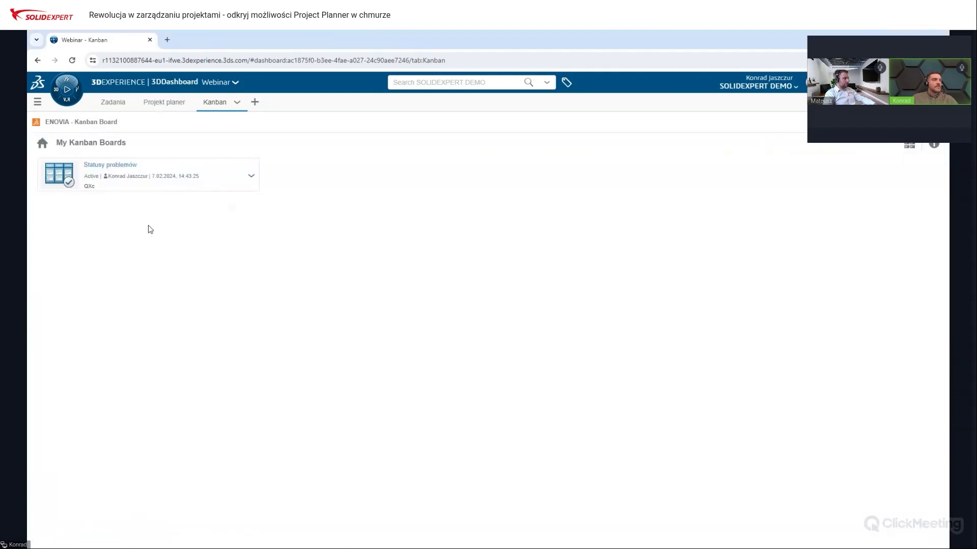
left_click(123, 181)
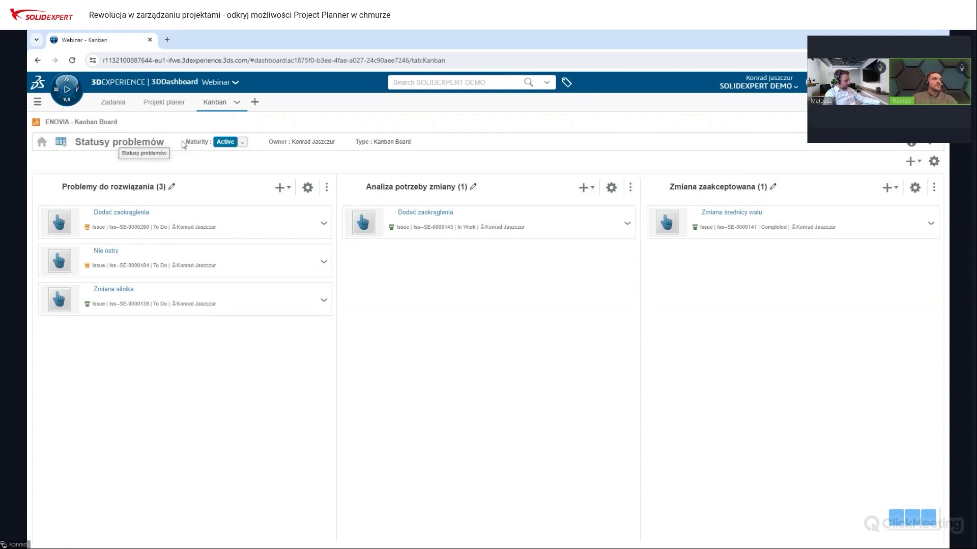
left_click(242, 144)
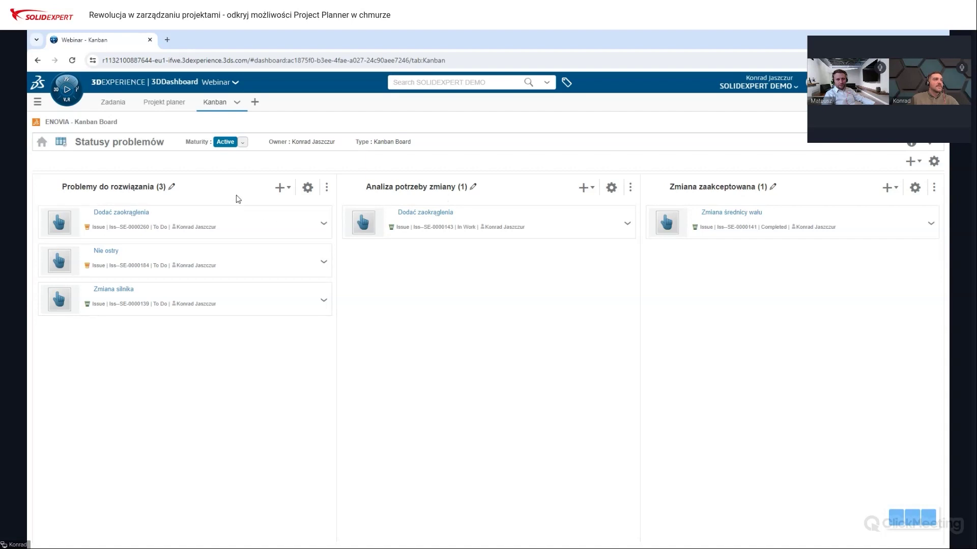
Examine the board's options for adding items, editing the Problemy do rozwiązania column title and inserting columns beside it.
left_click(915, 162)
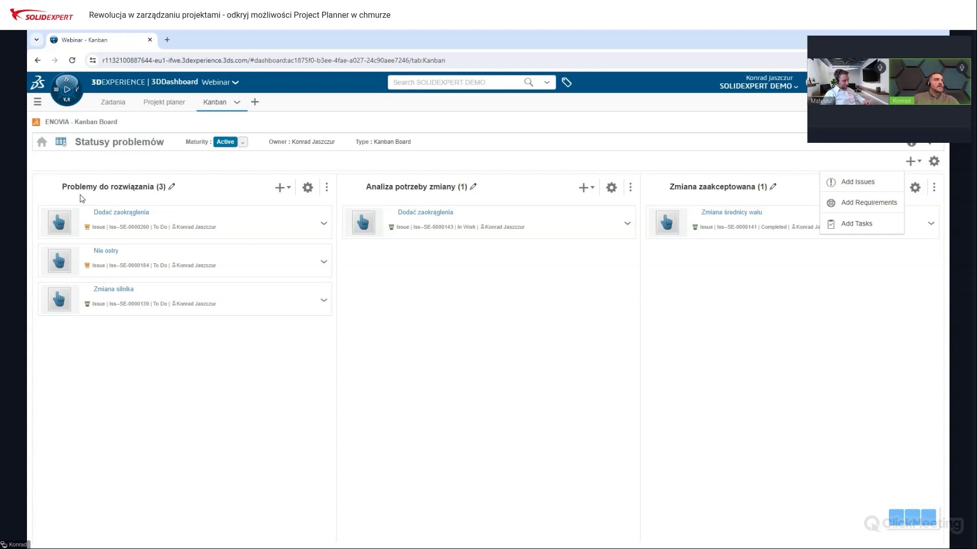
left_click(172, 186)
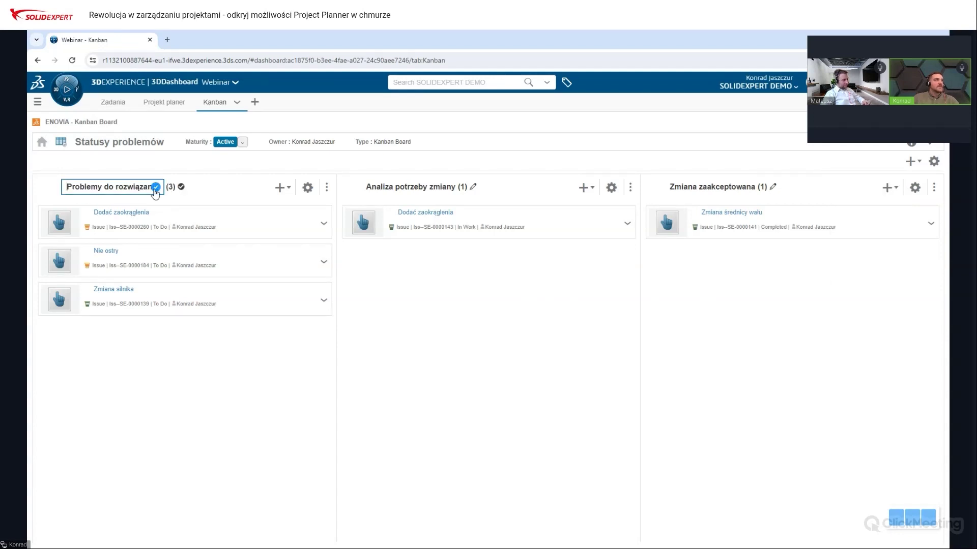
left_click(155, 188)
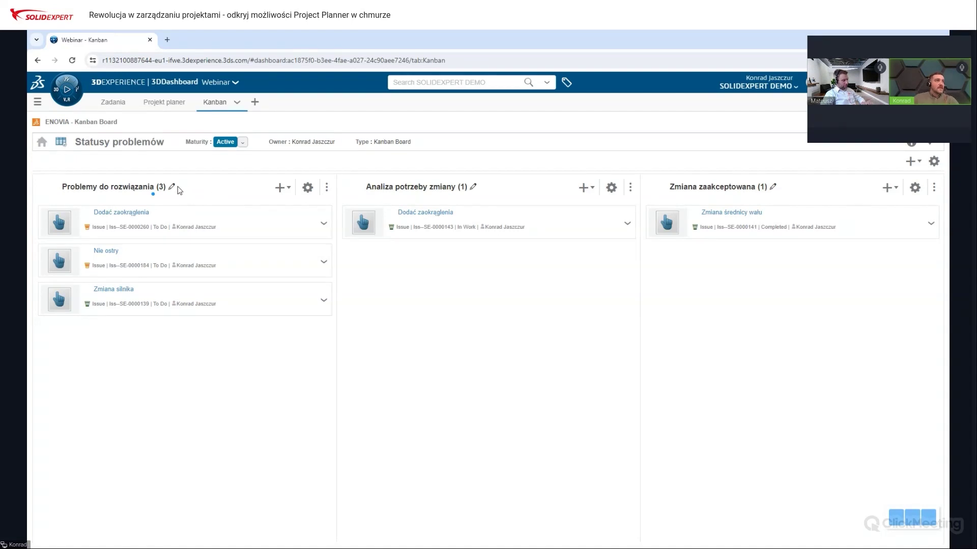
left_click(282, 188)
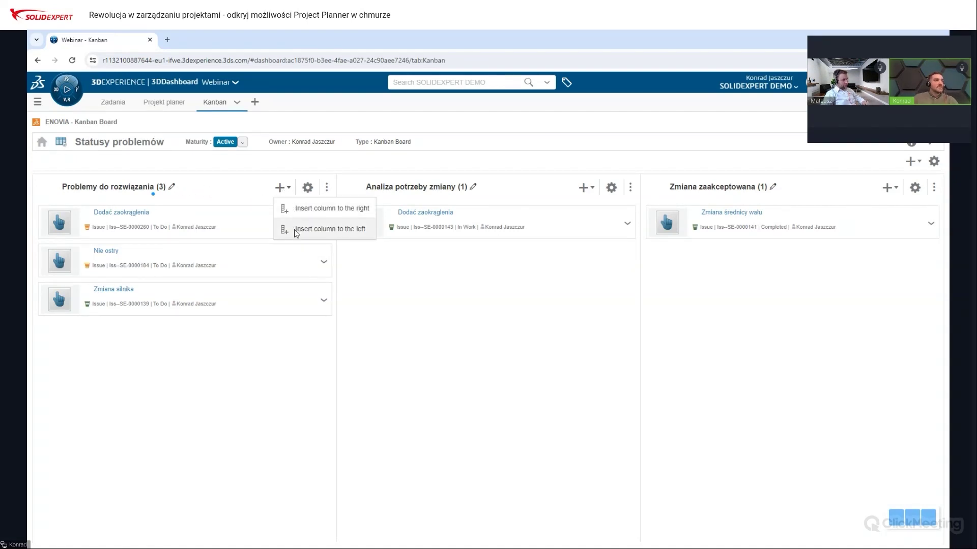
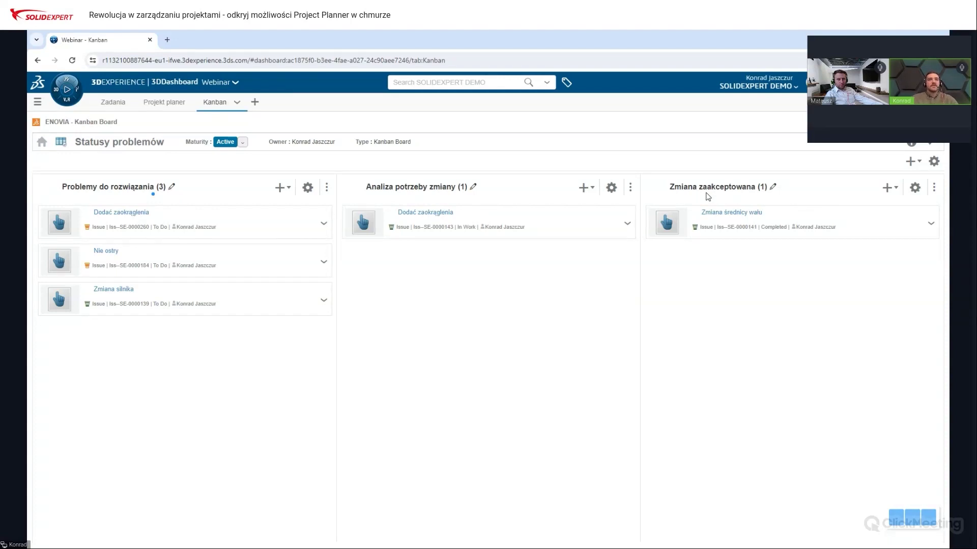
Examine the insertion options of the Zmiana zaakceptowana column and the item types that can be added to the board.
left_click(887, 187)
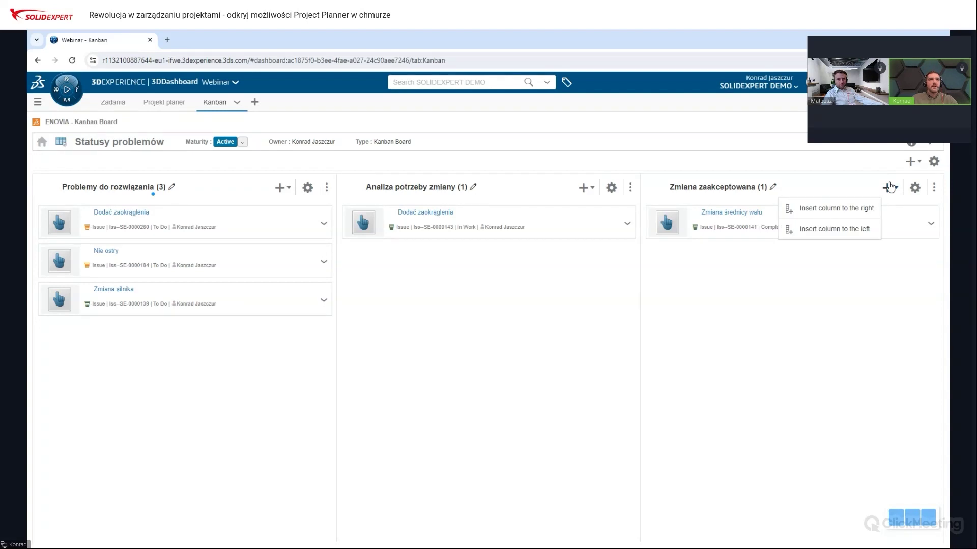
left_click(910, 162)
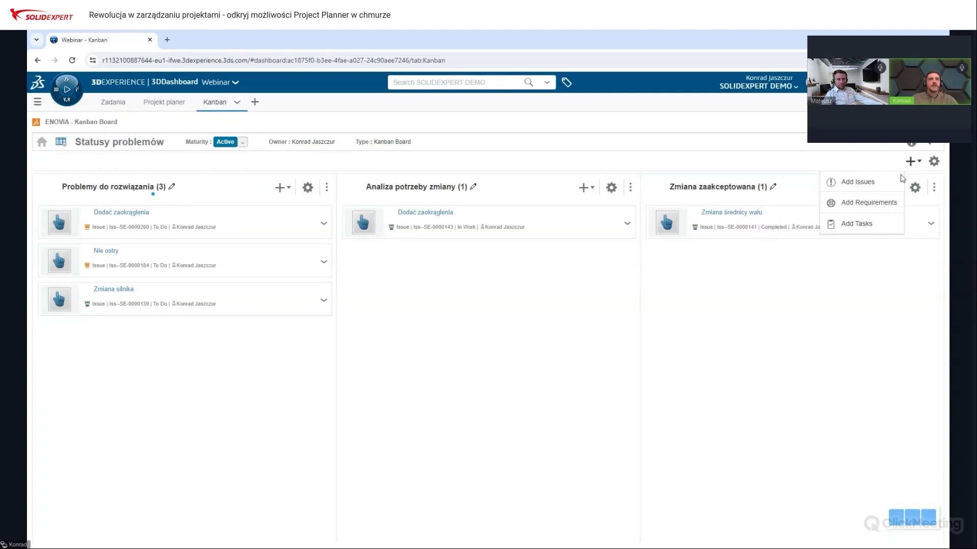
left_click(878, 222)
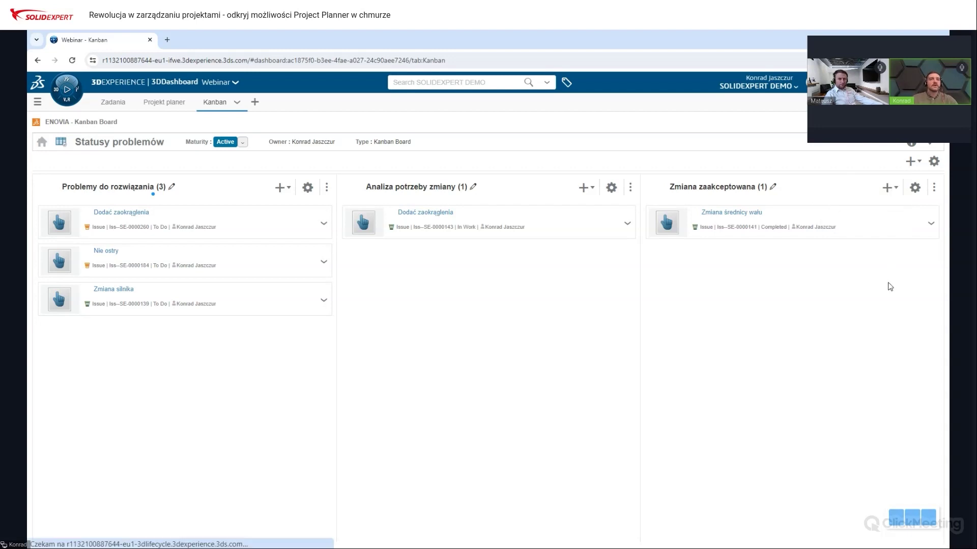
Examine the Zmiana zaakceptowana column's type mapping and maturity settings, including the Issue maturity choices, and cancel the settings.
left_click(915, 188)
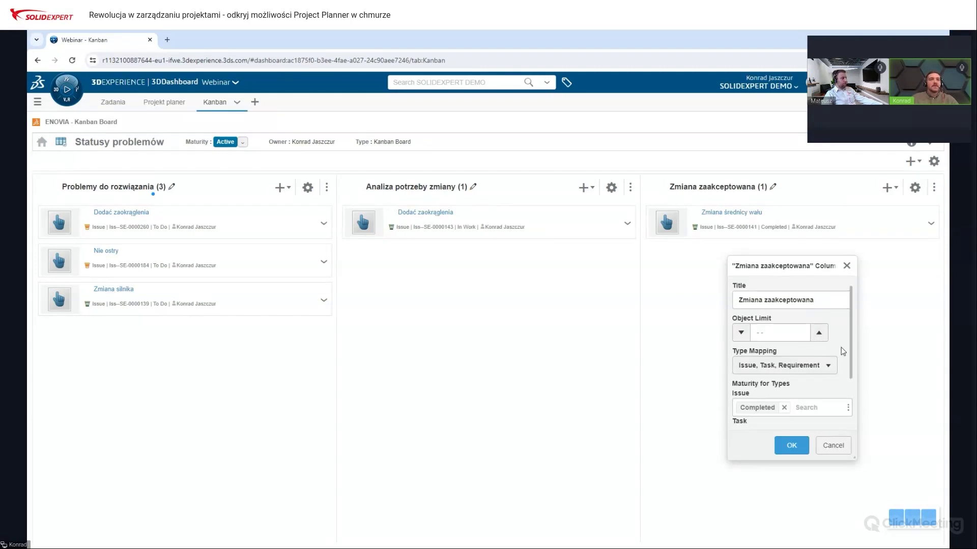
scroll(853, 347, "down", 2)
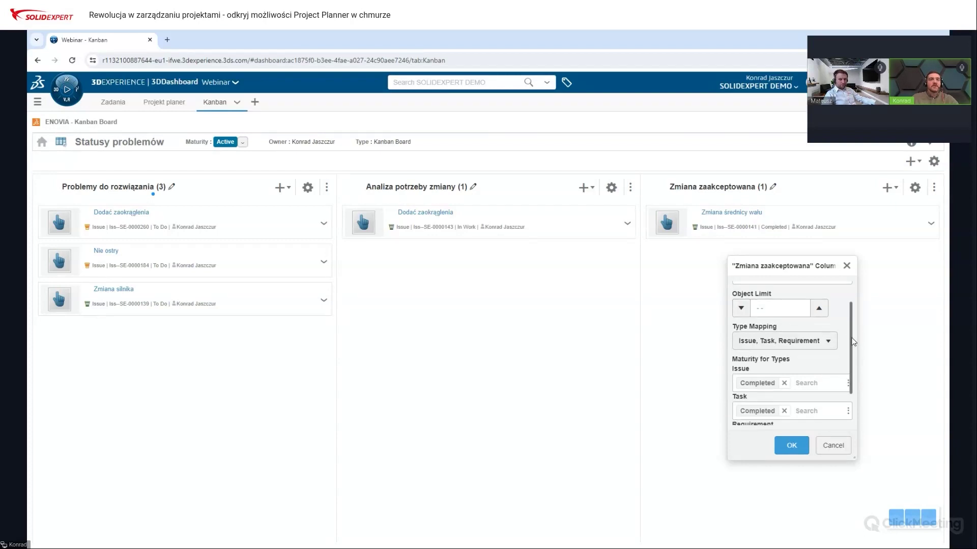
scroll(842, 362, "down", 2)
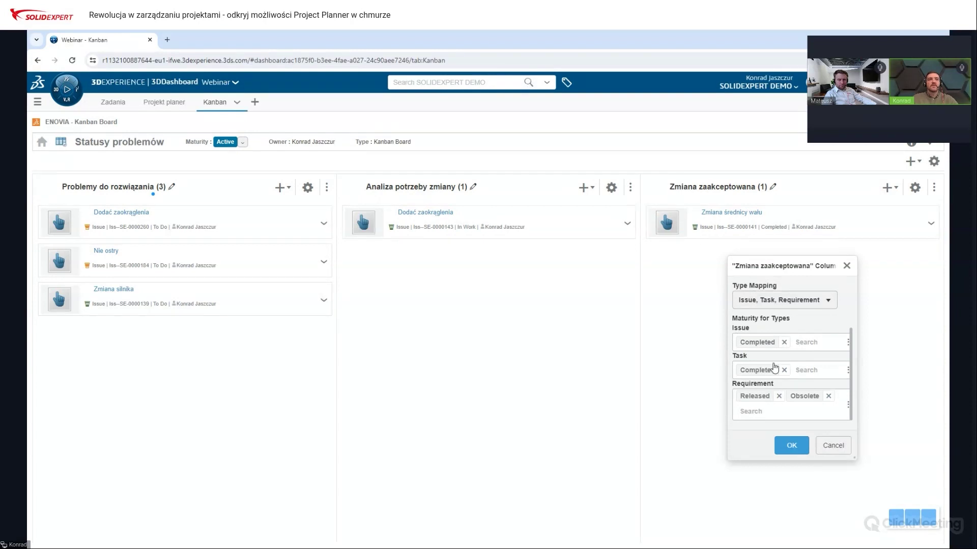
left_click(802, 345)
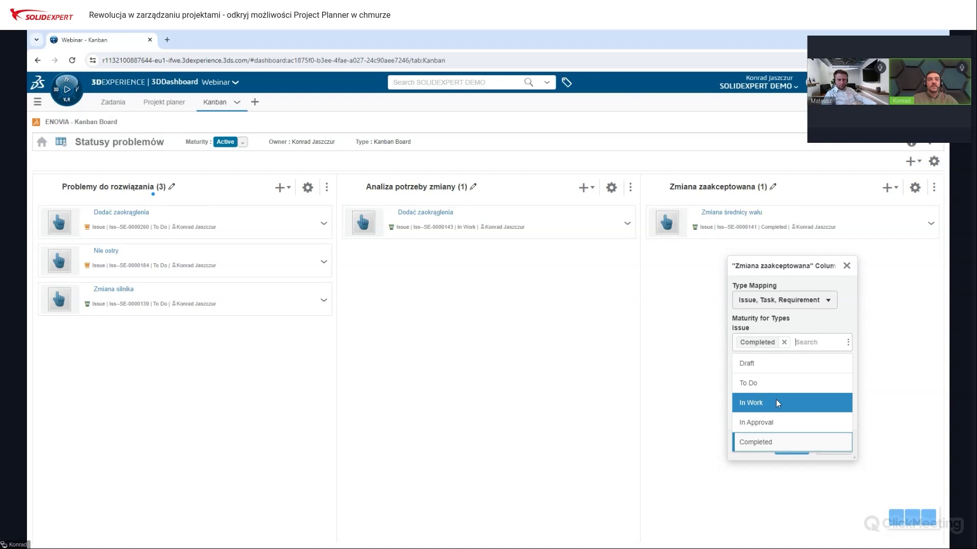
left_click(806, 321)
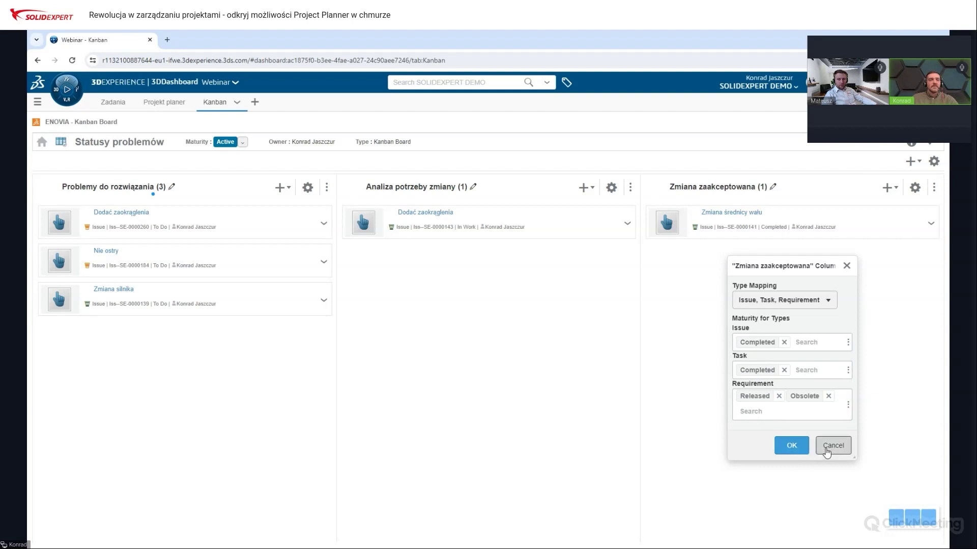
left_click(826, 447)
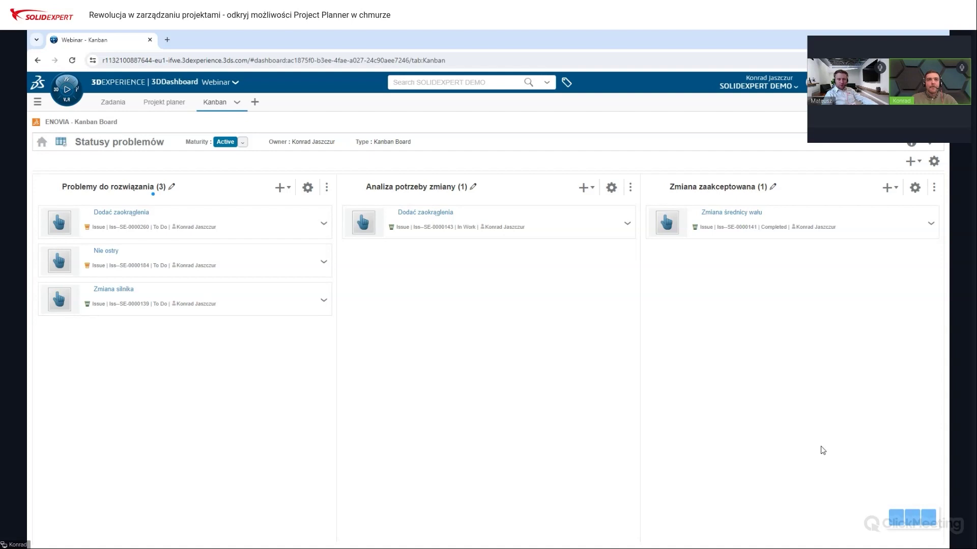
left_click(288, 191)
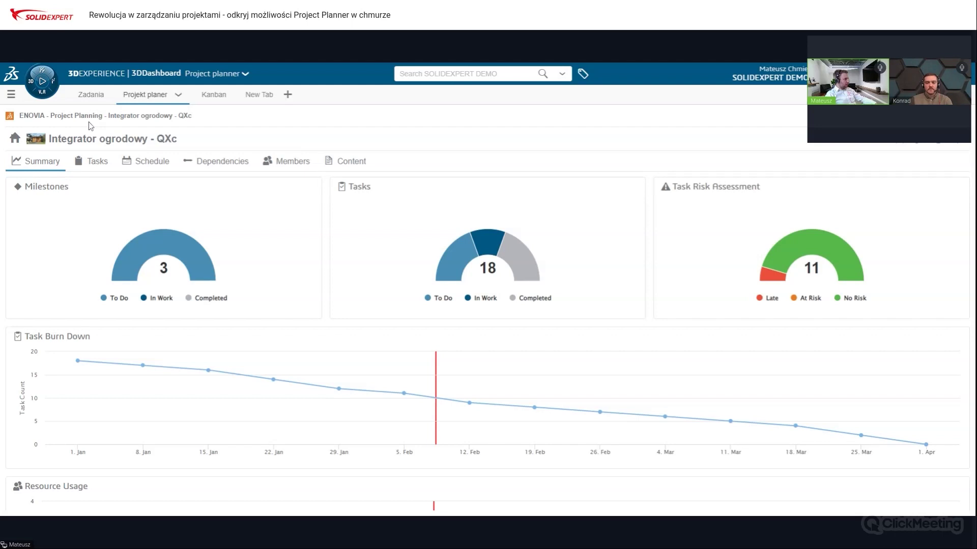
Return to the Project Planning home page and start a new Team Project titled "Przykładowy projekt".
left_click(14, 139)
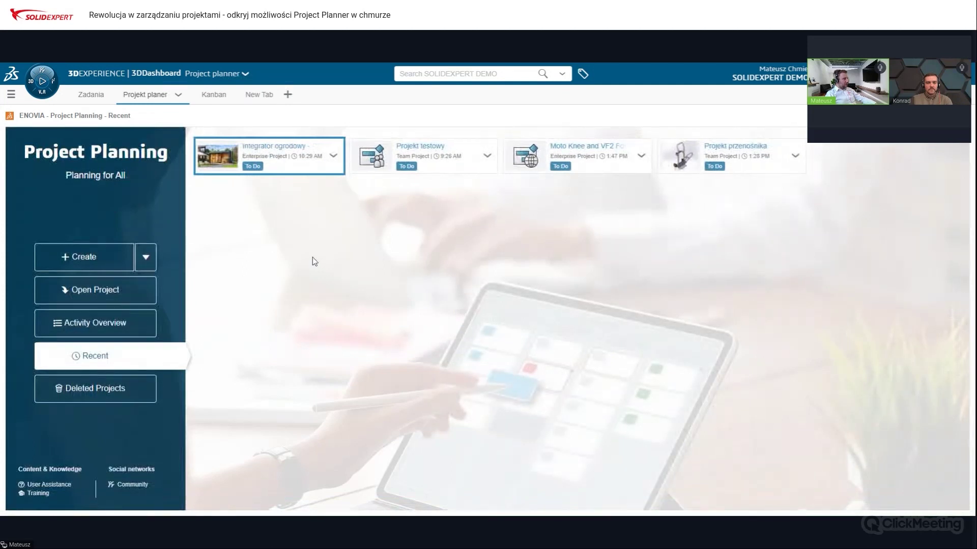
left_click(96, 261)
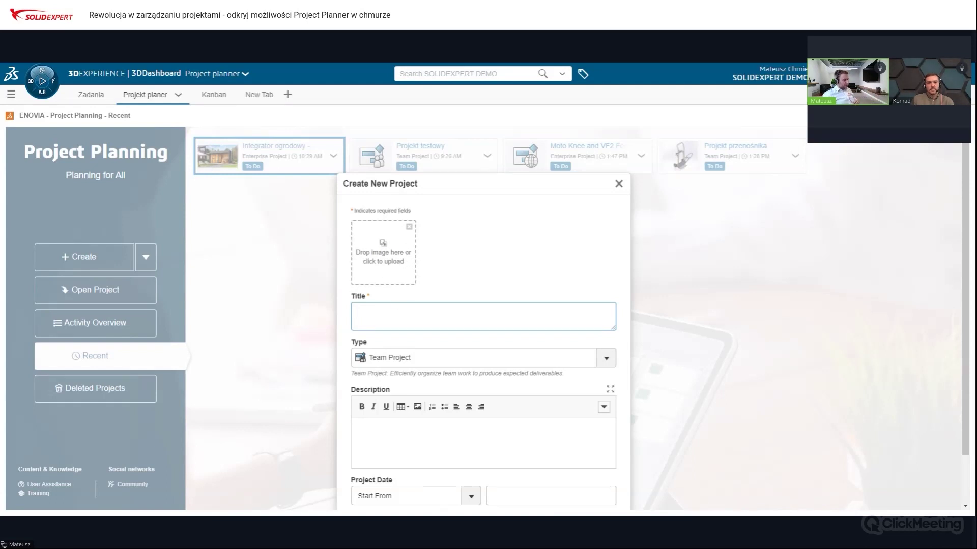
type("Przykładowy ")
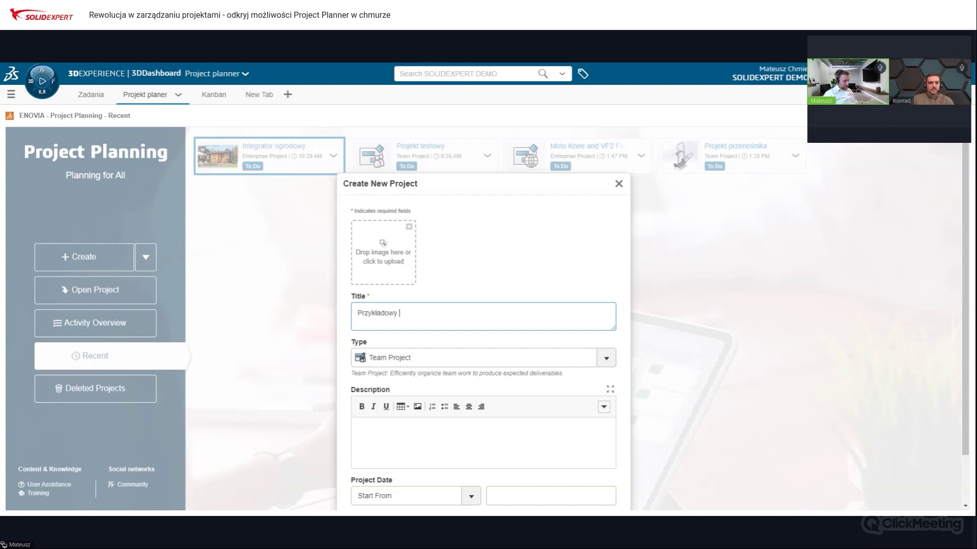
type("projekt")
left_click(433, 438)
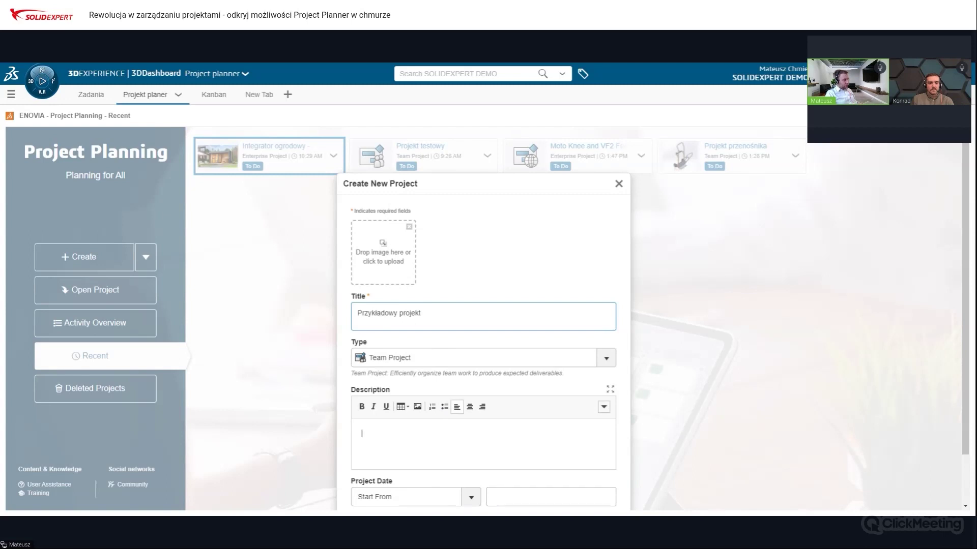
left_click(416, 359)
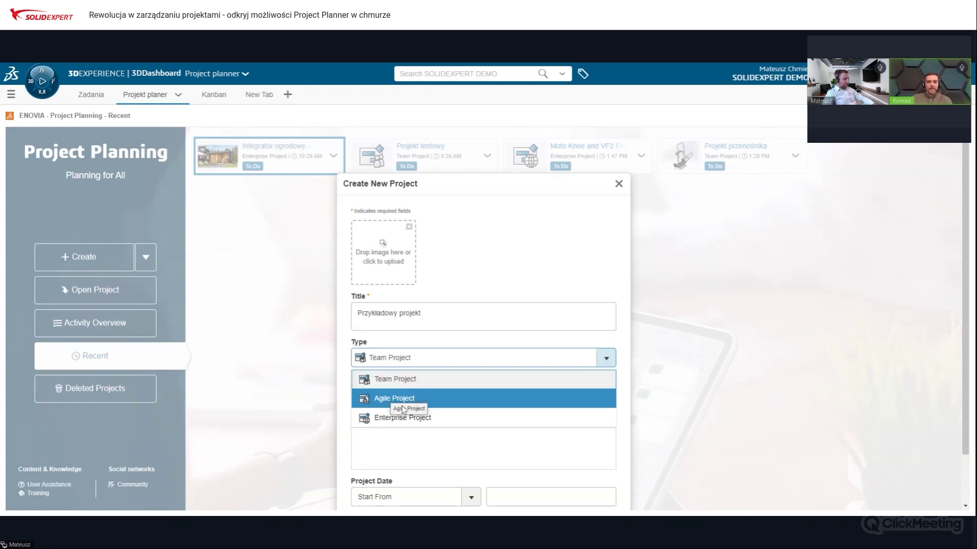
left_click(405, 381)
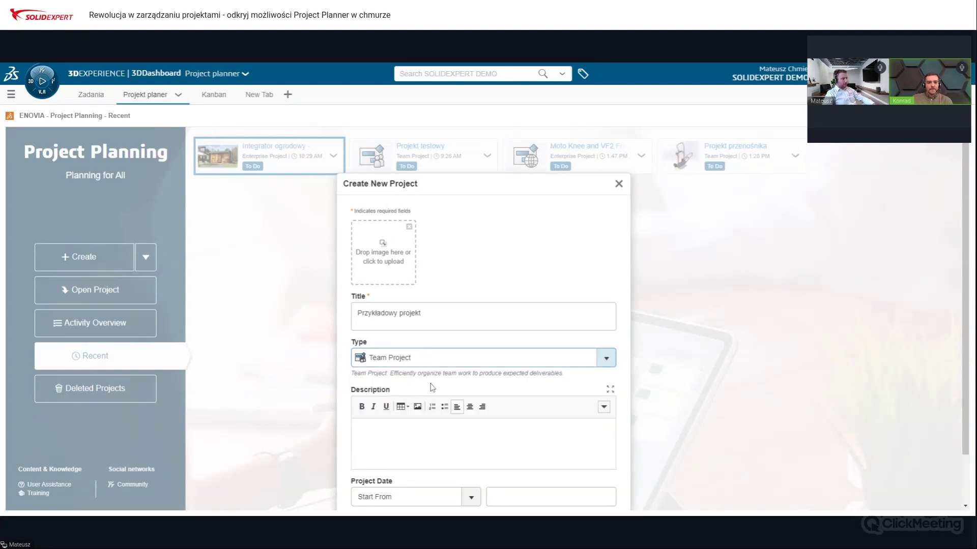
Enter "Modyfikacja modelu wózka." as the new project's description.
scroll(529, 281, "down", 1)
left_click(469, 379)
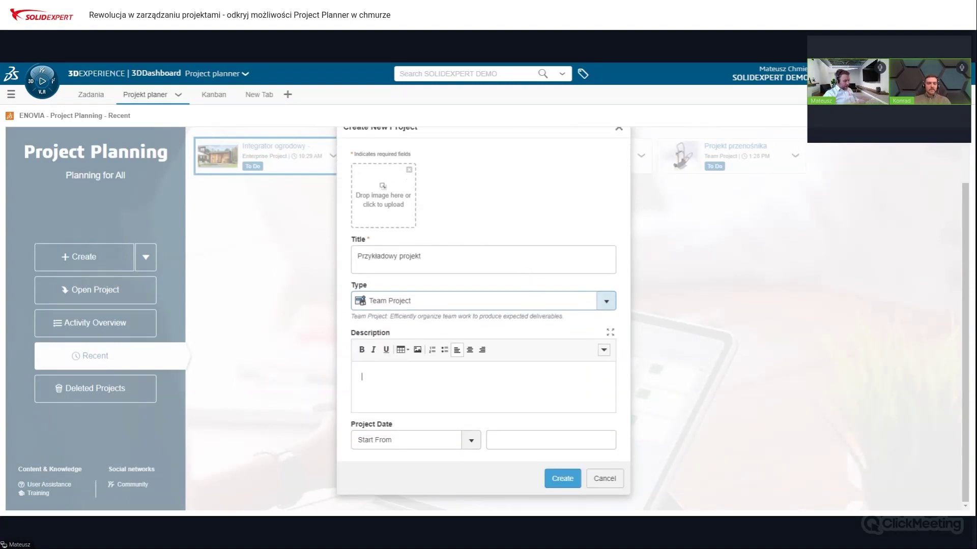
type("Mod")
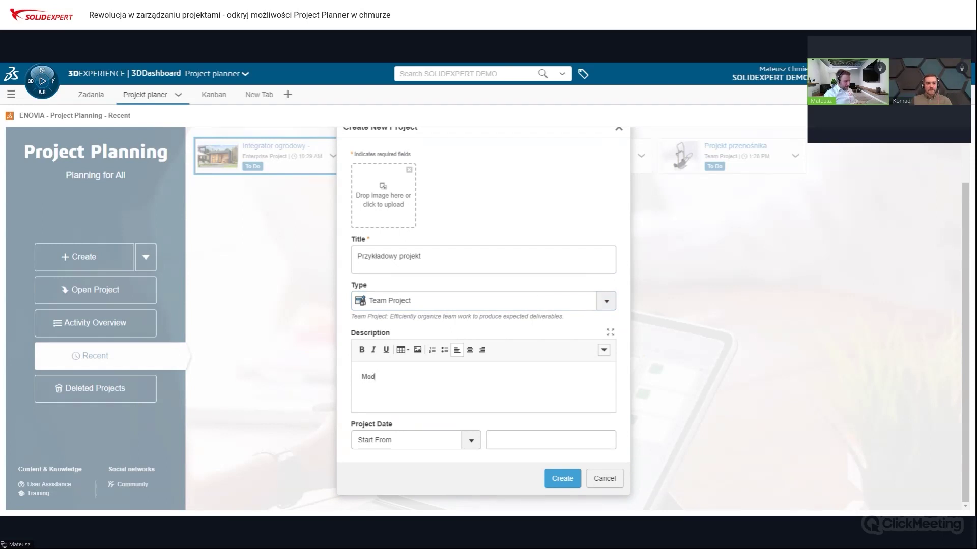
type("yfikacja modelu wó")
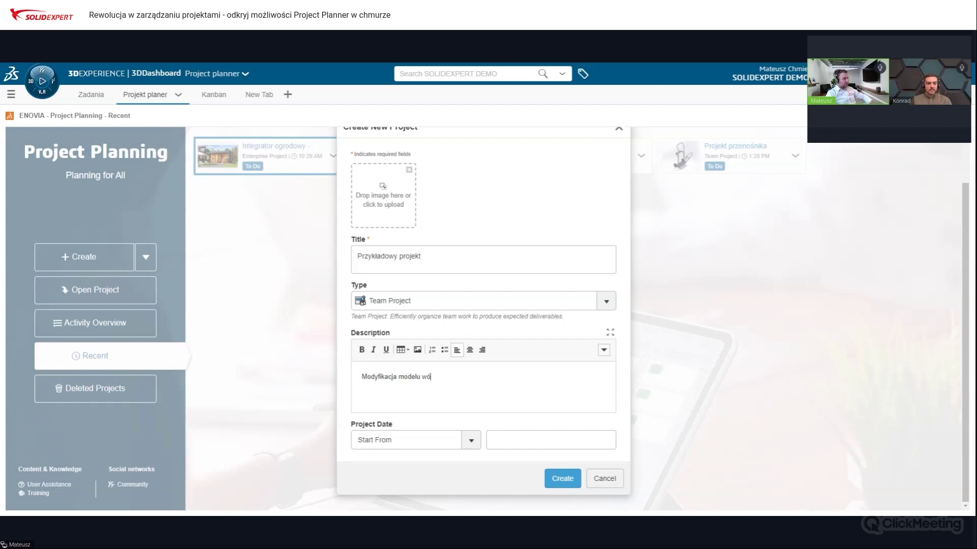
type("zka")
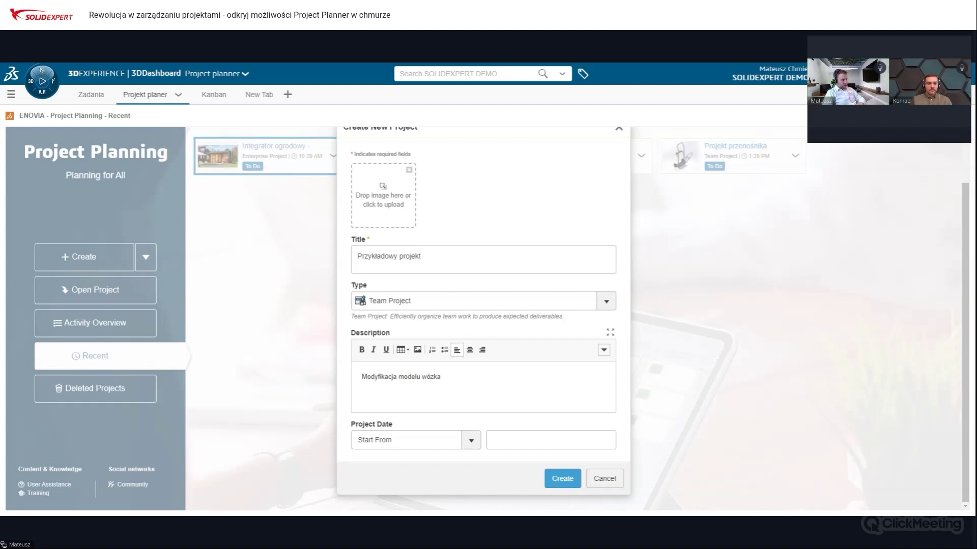
type(".")
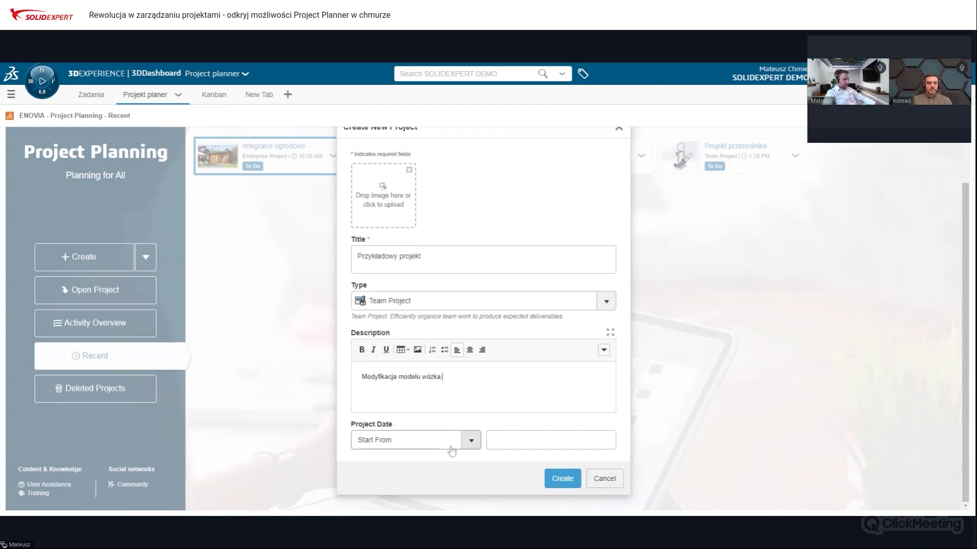
Set the project date to start from 8 February 2024 and create the project.
left_click(453, 441)
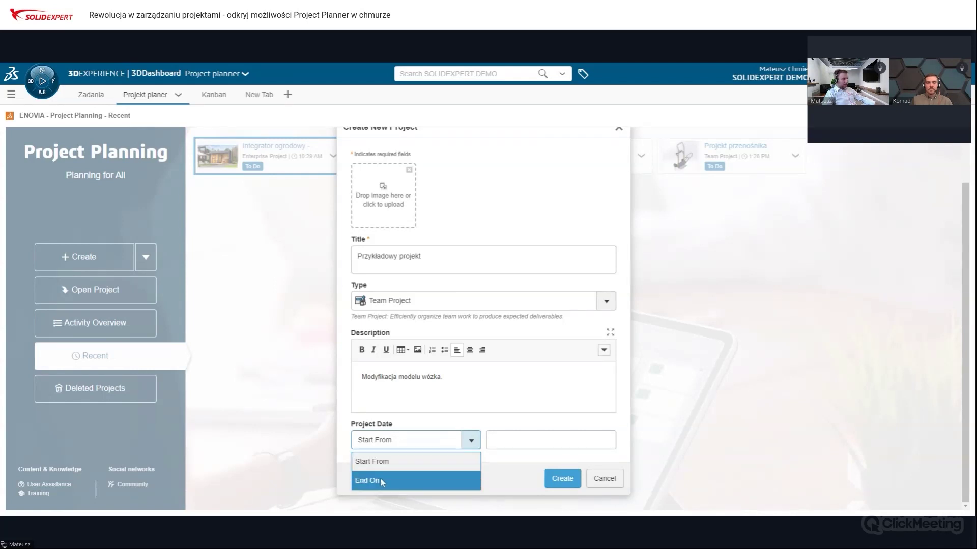
left_click(379, 463)
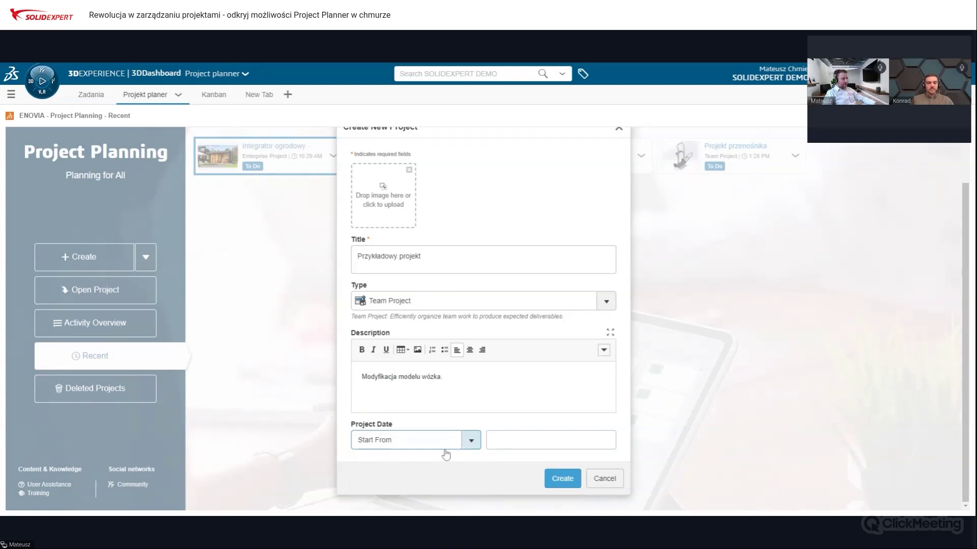
left_click(516, 441)
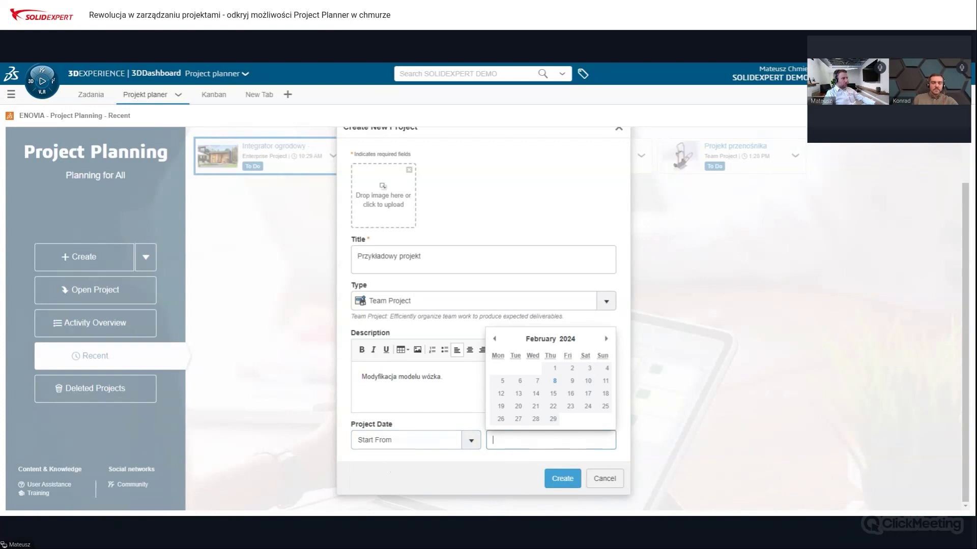
left_click(554, 380)
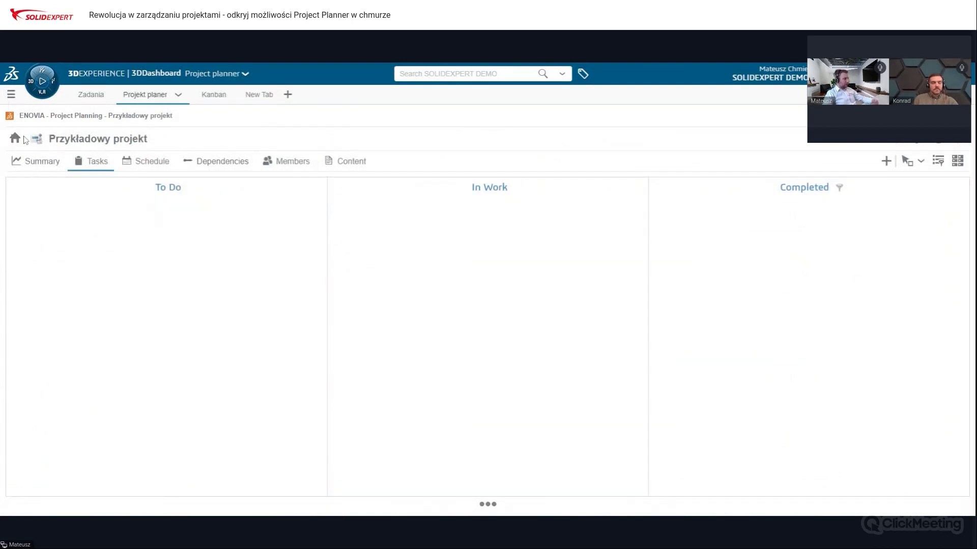
Look at the new project's summary, return to its tasks and start a new task titled "Modyfikacja blachy wózka".
left_click(44, 164)
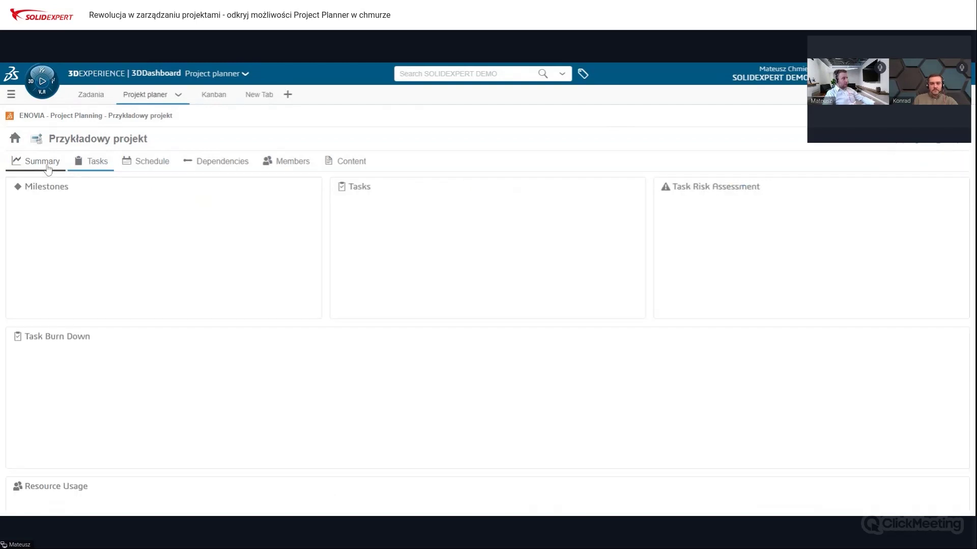
left_click(91, 162)
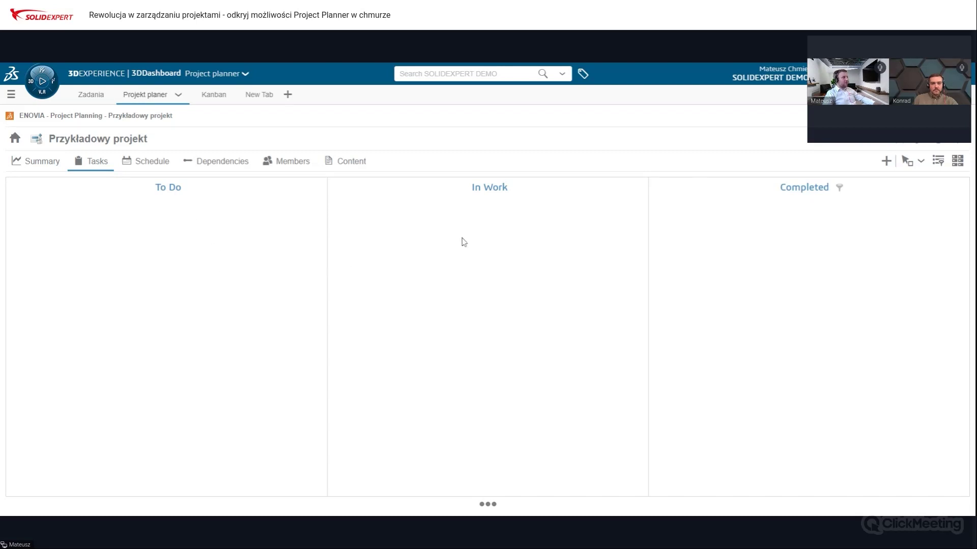
left_click(886, 160)
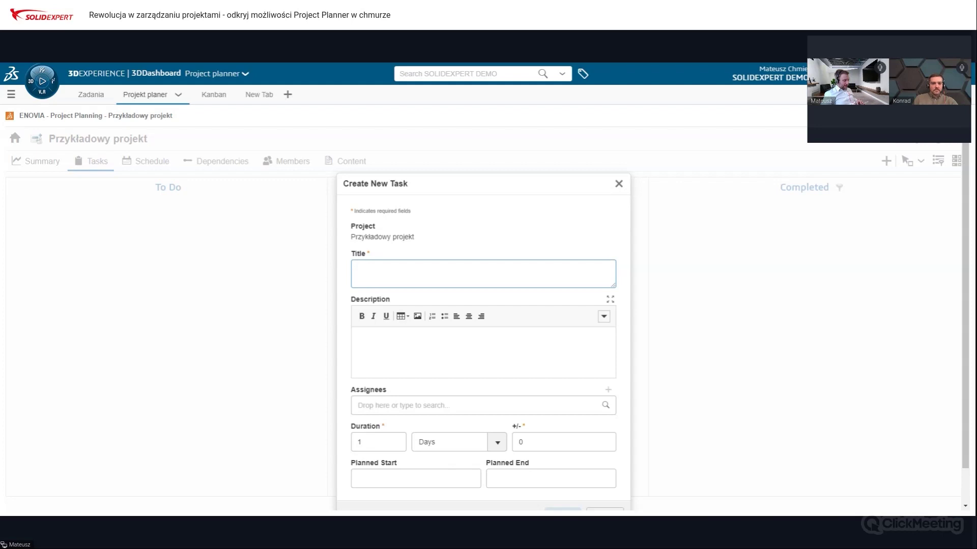
type("PM")
key("BackSpace")
key("BackSpace")
type("Modyfikacja blachy")
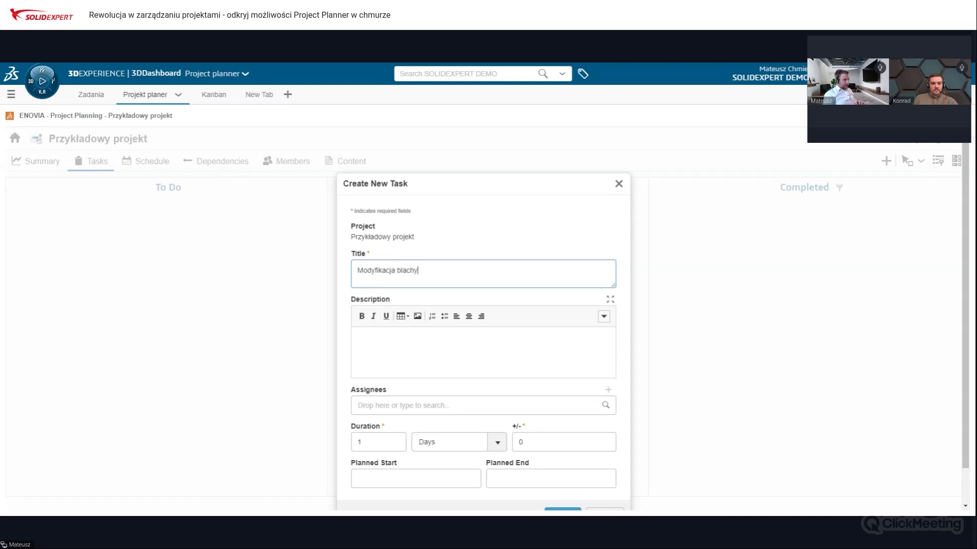
type(" wózka")
key("Tab")
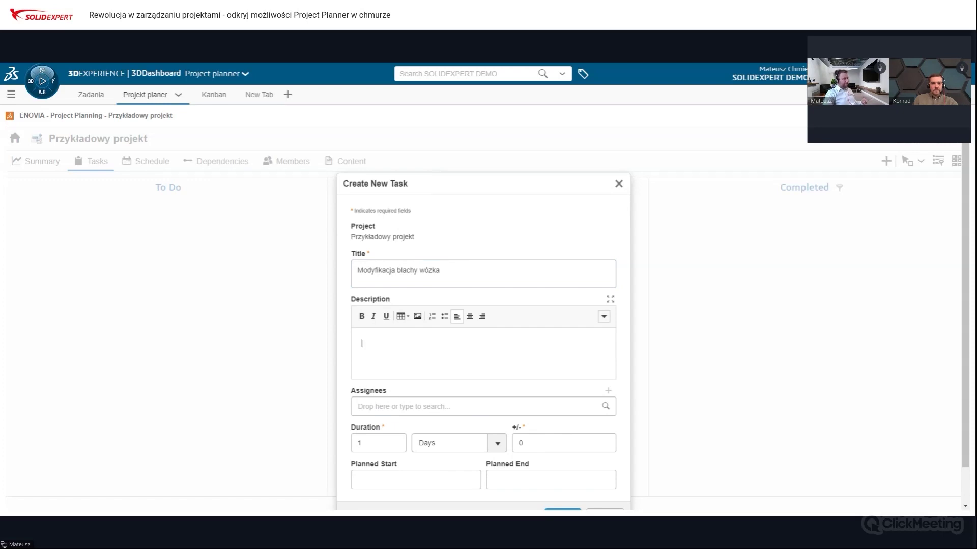
Search for the colleague by first name and add that person as the new task's assignee.
left_click(473, 366)
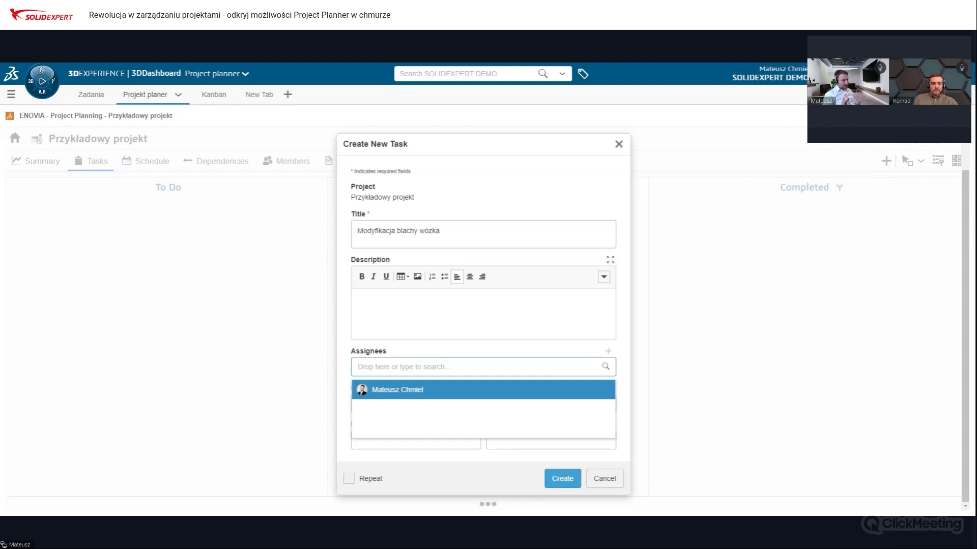
type("konrad")
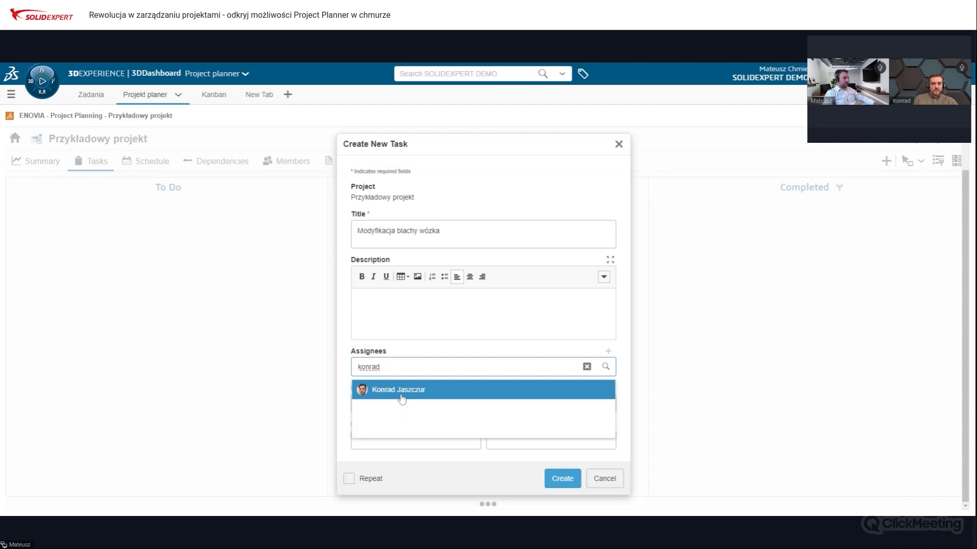
left_click(384, 396)
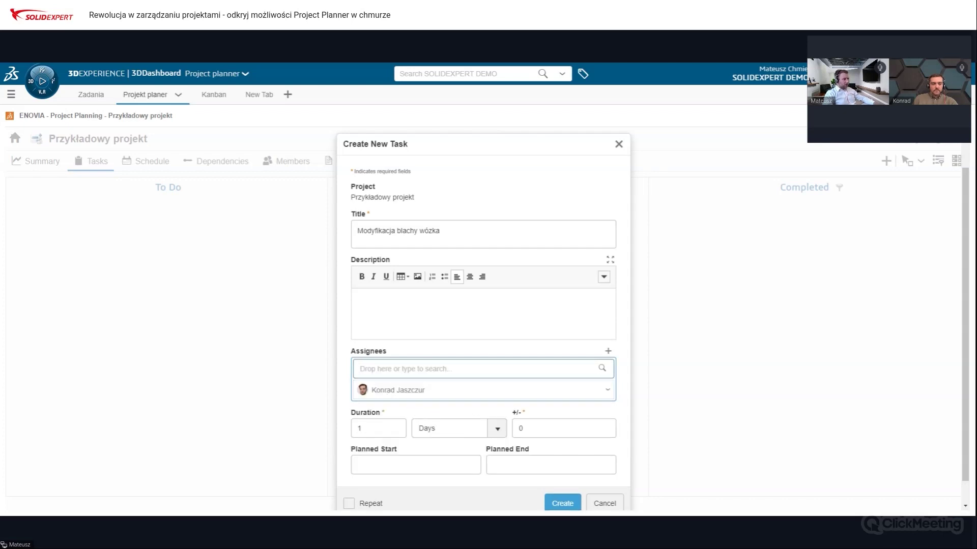
Set the new task's planned start and planned end to 8 February 2024 and create the task.
scroll(452, 366, "down", 1)
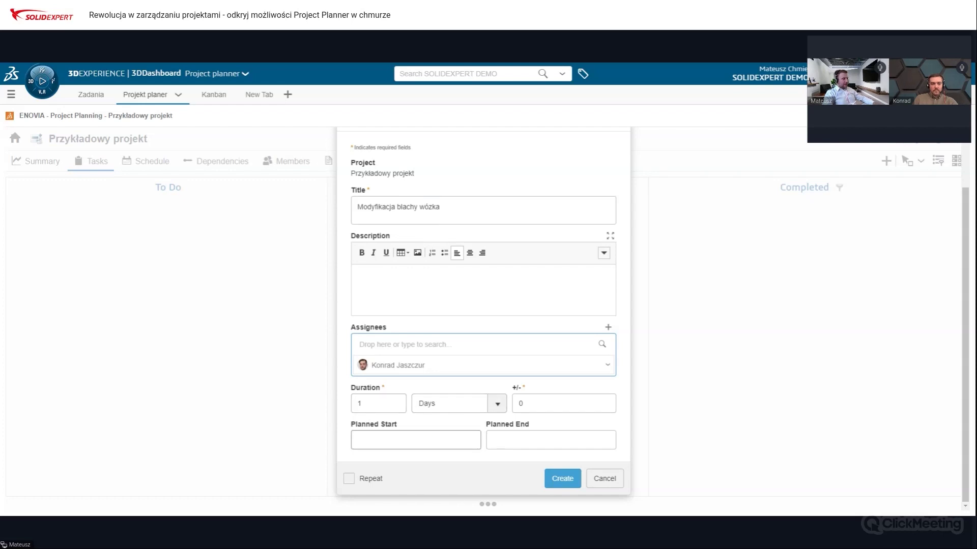
left_click(393, 440)
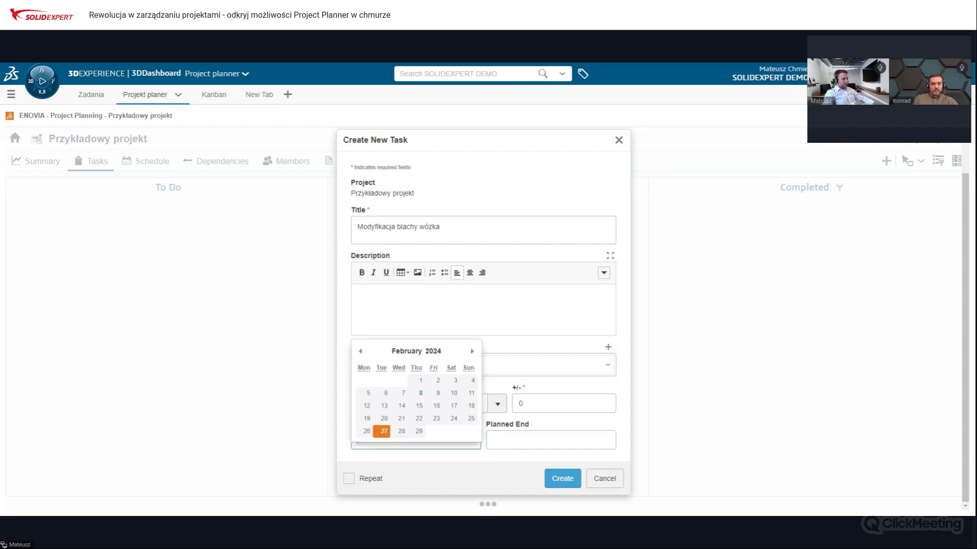
left_click(520, 444)
left_click(459, 445)
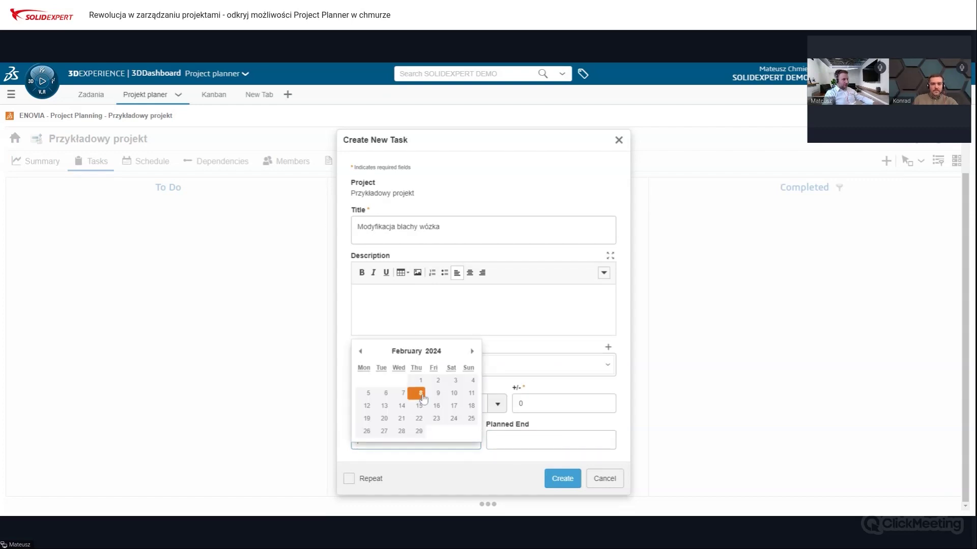
left_click(421, 394)
left_click(515, 442)
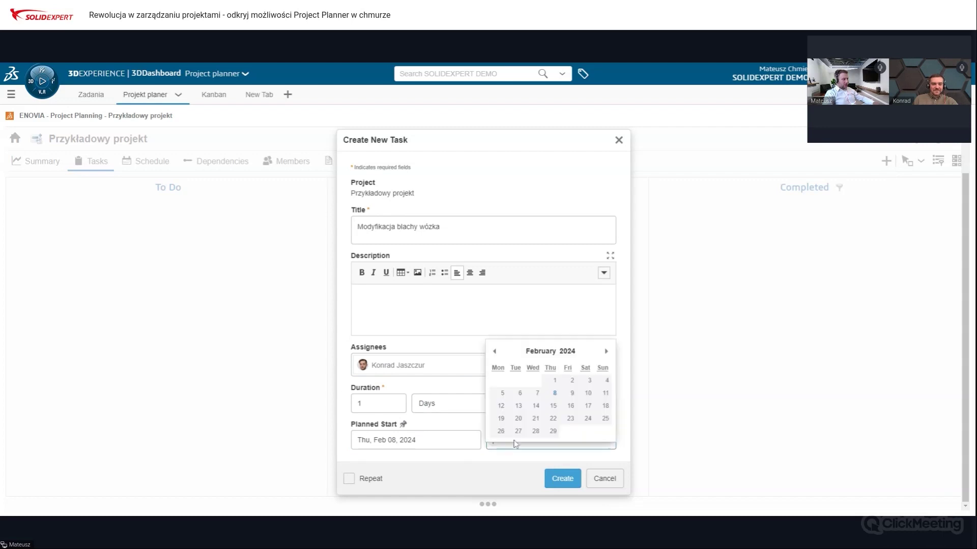
left_click(553, 395)
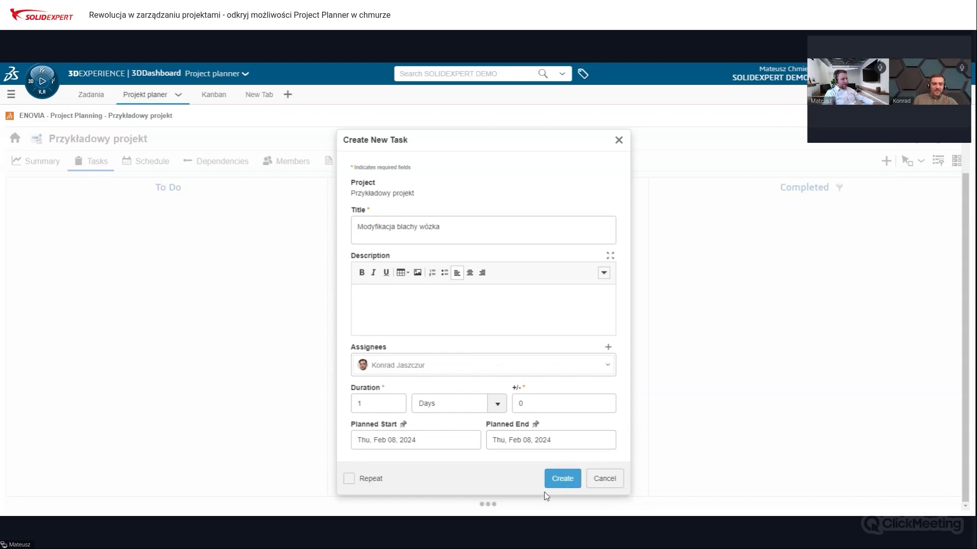
left_click(562, 485)
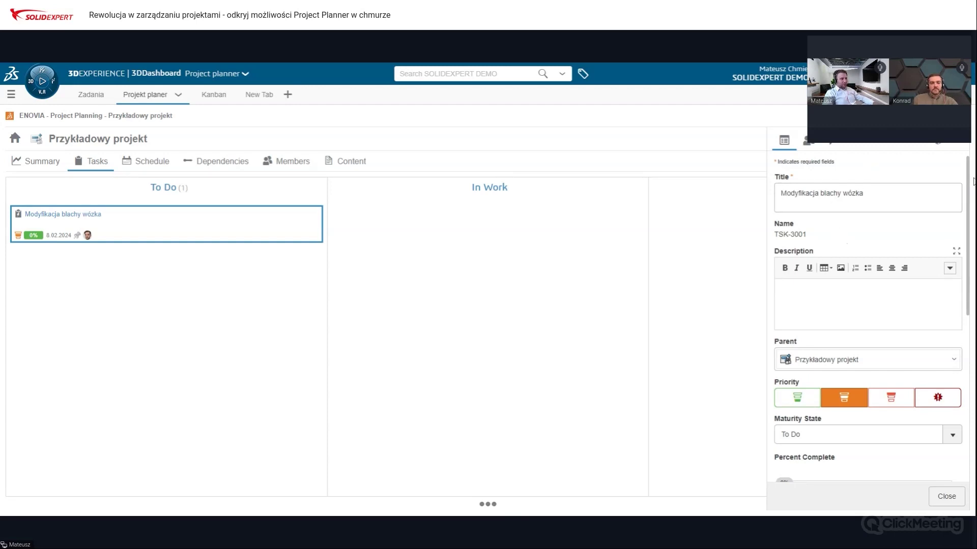
Raise the task "Modyfikacja blachy wózka" to the red high priority, attach SW-SE-00040862 and save the changes.
left_click_drag(965, 185, 970, 248)
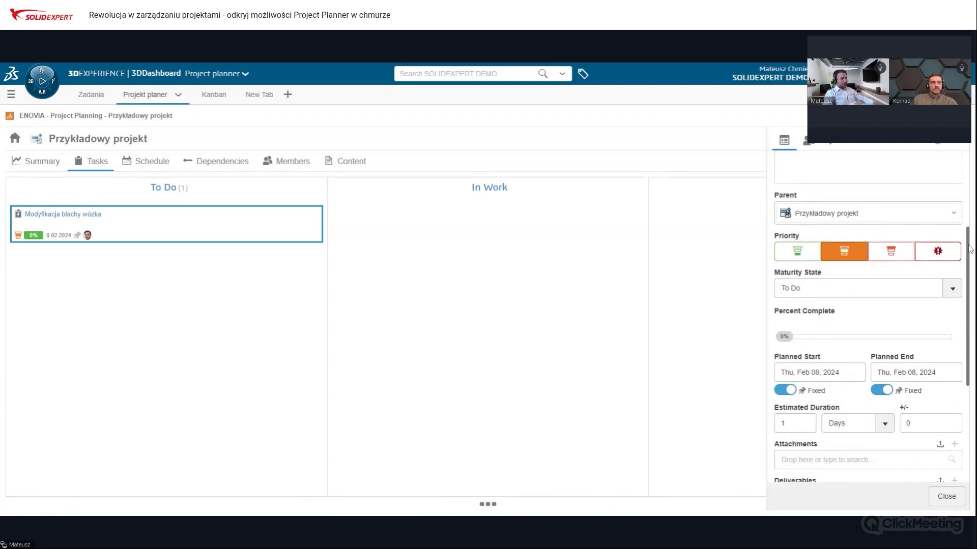
left_click(890, 253)
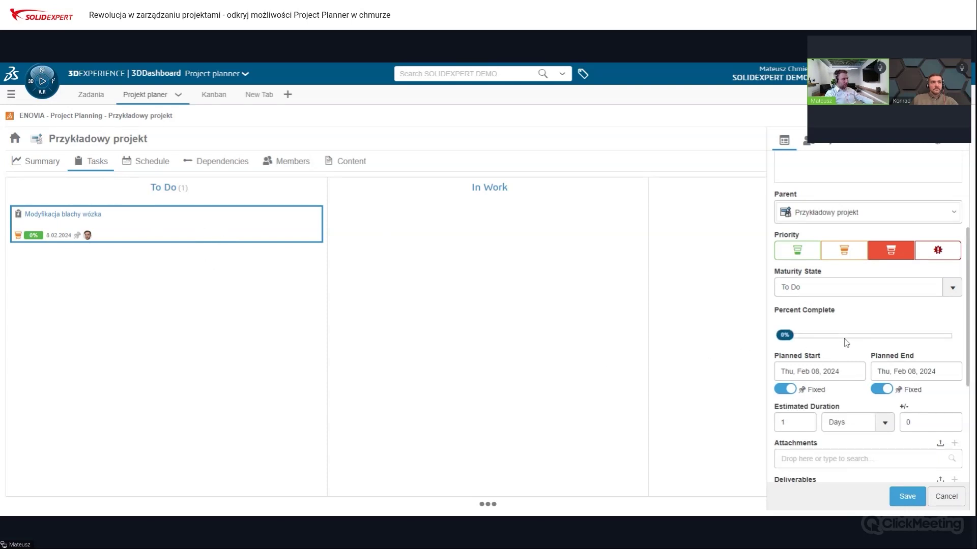
scroll(847, 341, "down", 3)
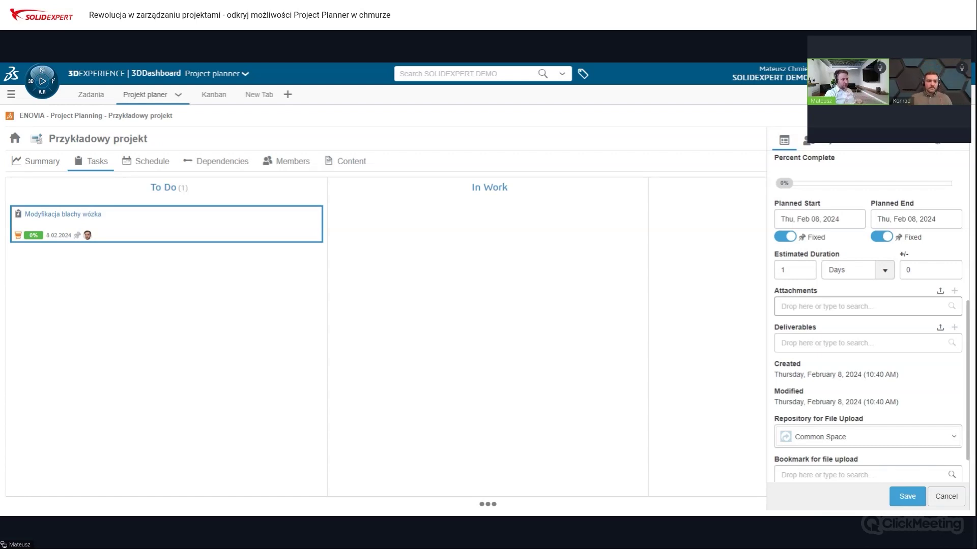
left_click(832, 307)
type("sw-")
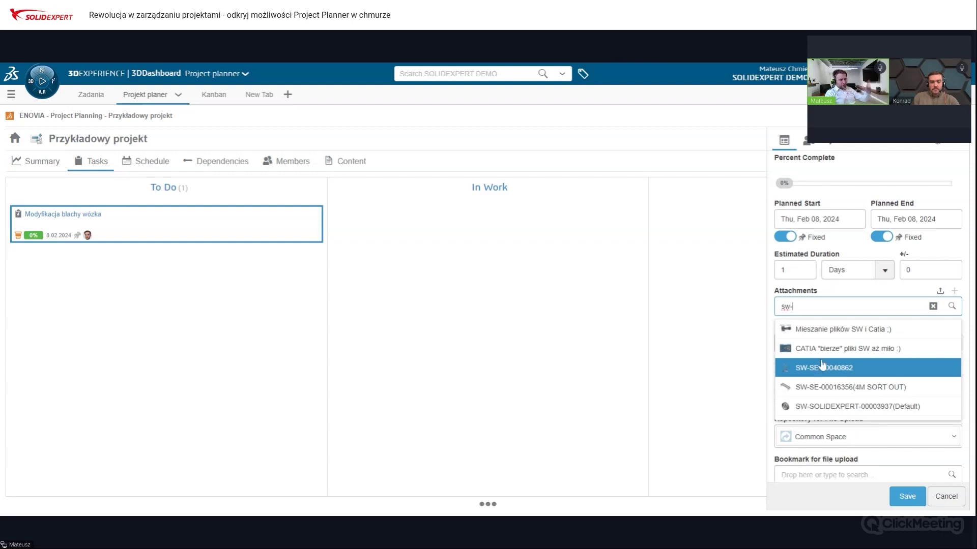
left_click(794, 368)
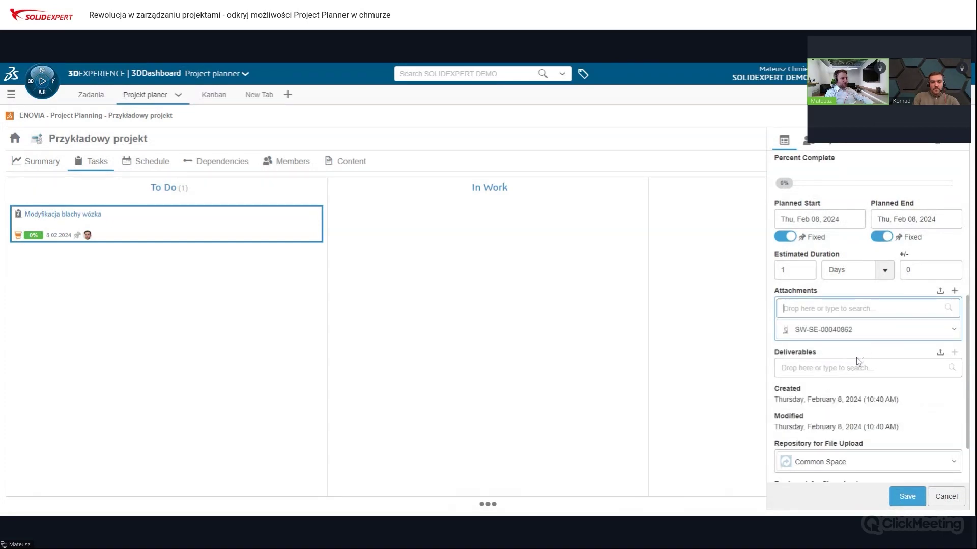
scroll(858, 362, "down", 2)
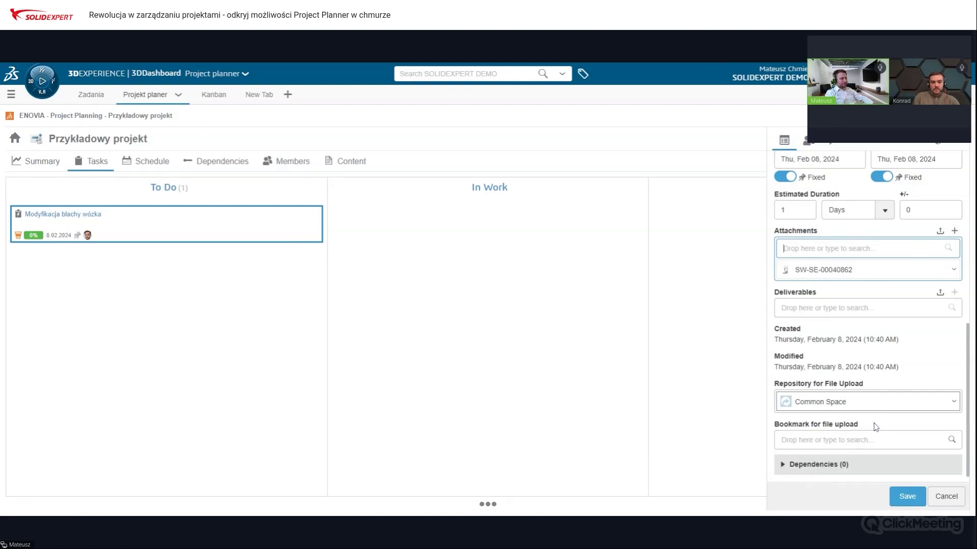
left_click(907, 497)
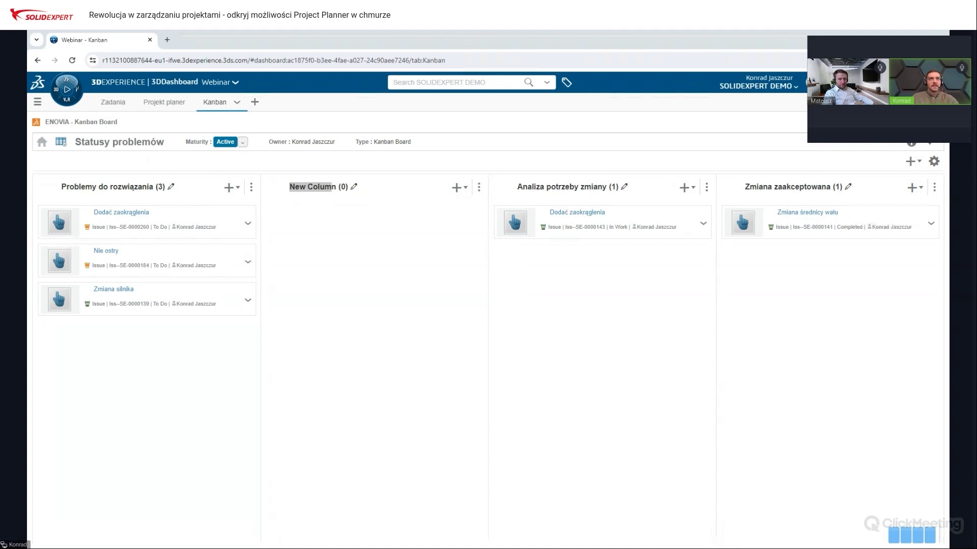
In the assignee's dashboard, open the "Modyfikacja blachy wózka" task from its notification and review its priority, dates and attachment.
left_click(833, 82)
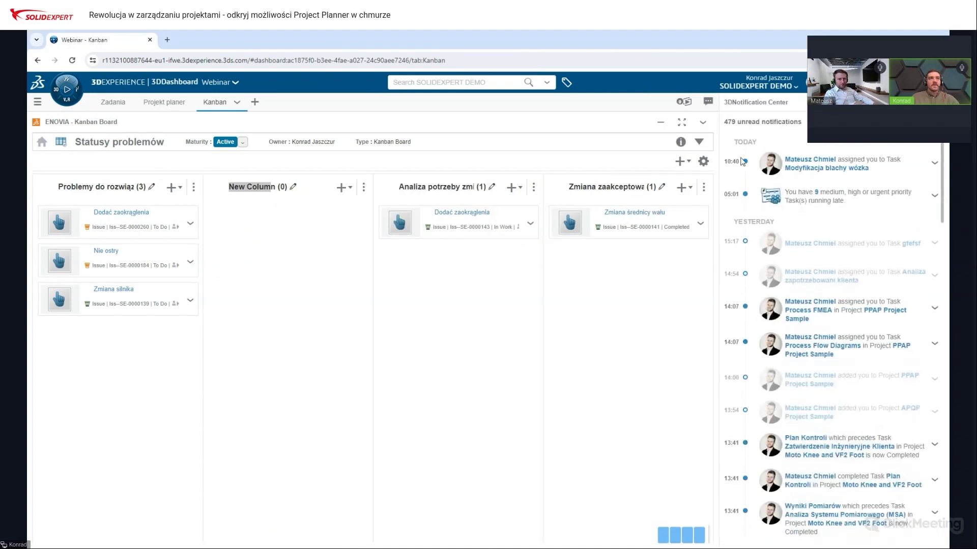
left_click(811, 167)
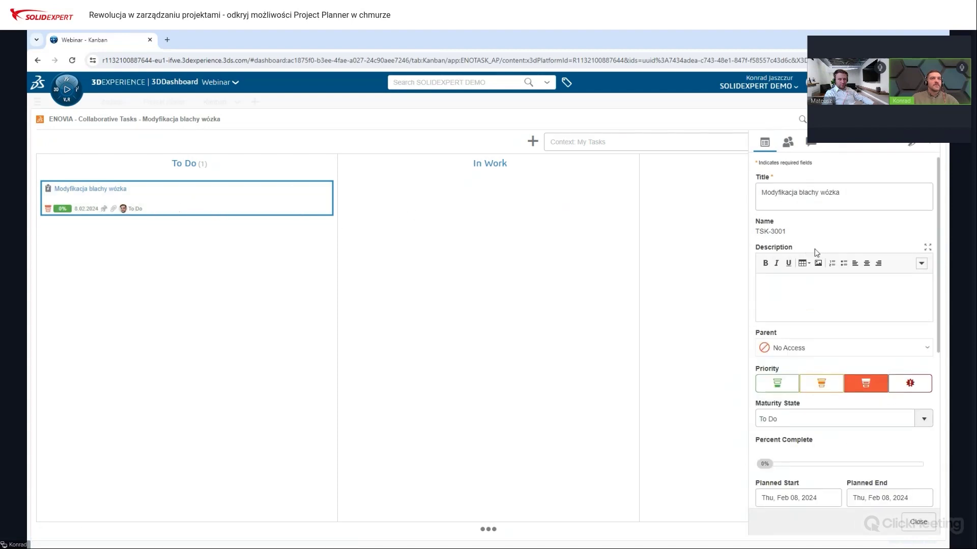
scroll(817, 250, "down", 3)
scroll(818, 246, "down", 1)
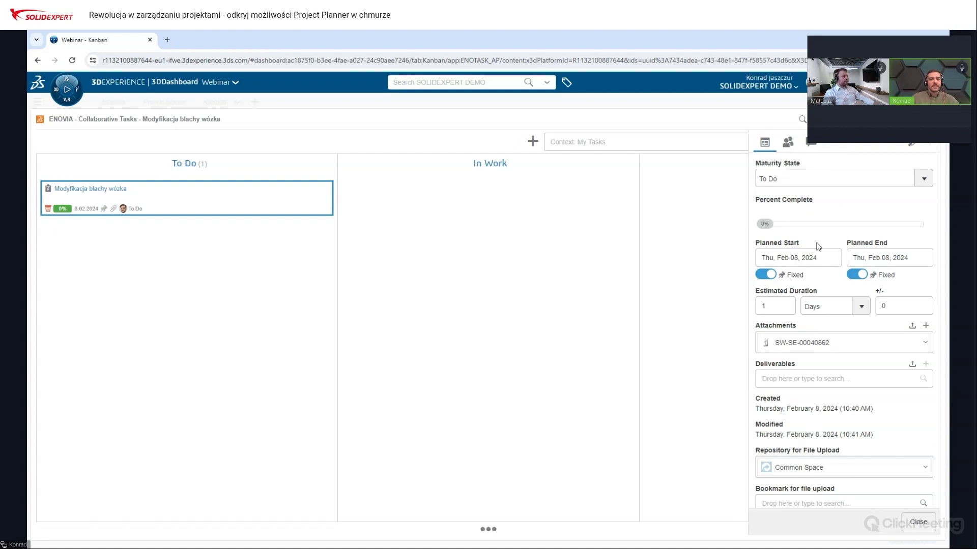
scroll(812, 244, "up", 2)
scroll(809, 242, "up", 1)
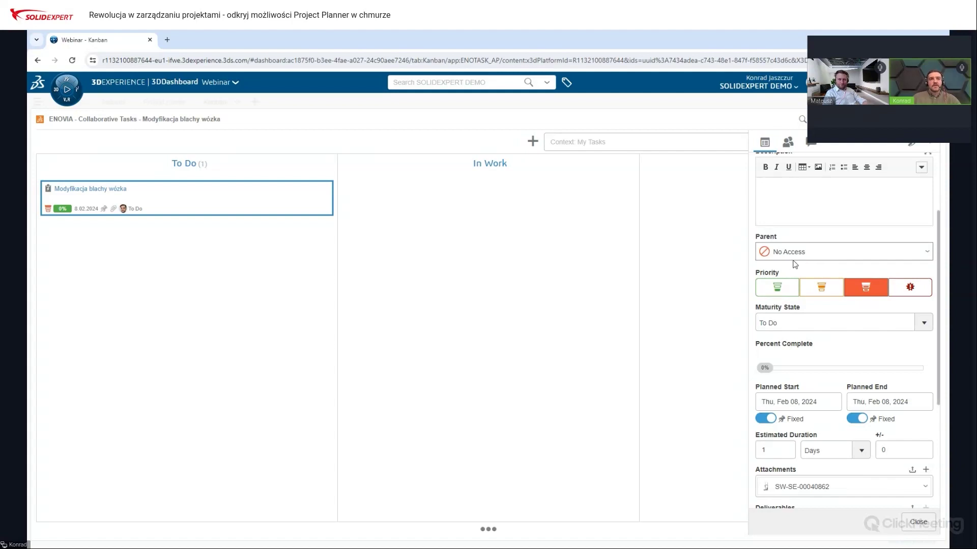
scroll(788, 262, "down", 3)
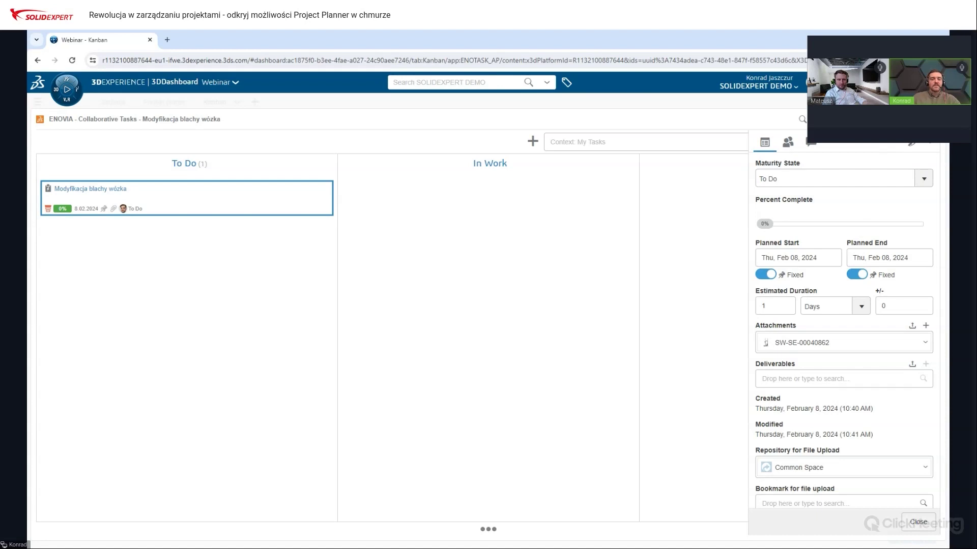
Switch to SOLIDWORKS and review the details and attachments of the "Modyfikacja blachy wózka" task in Collaborative Tasks.
key("alt+Tab")
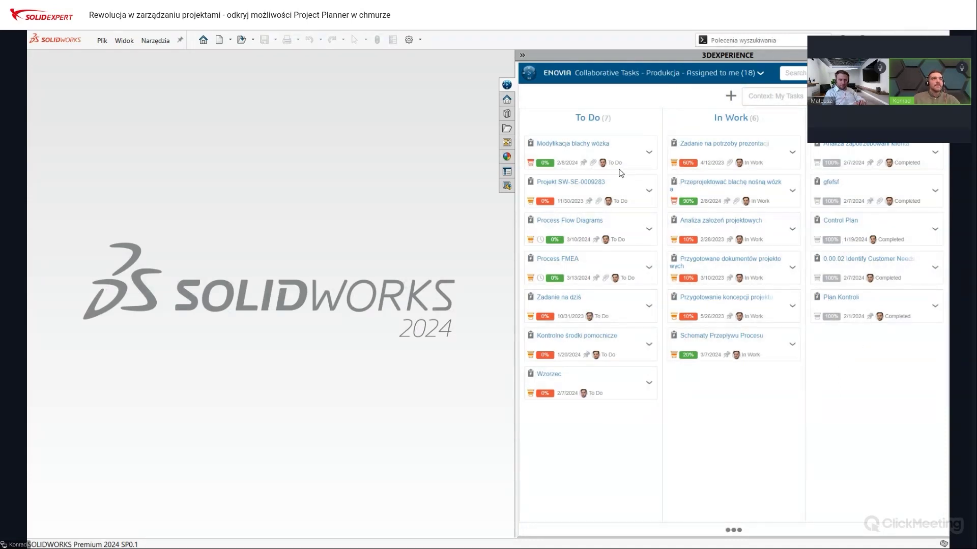
left_click(553, 151)
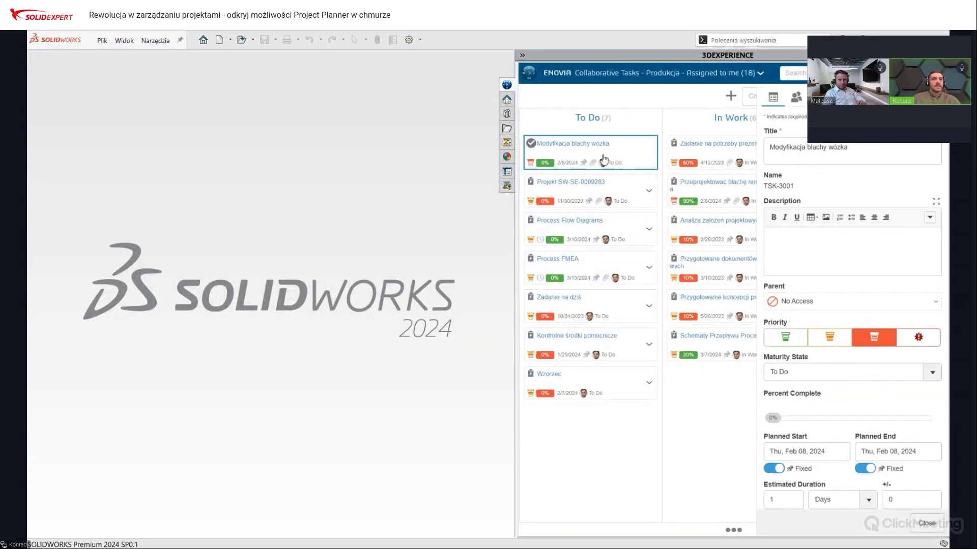
scroll(813, 249, "down", 5)
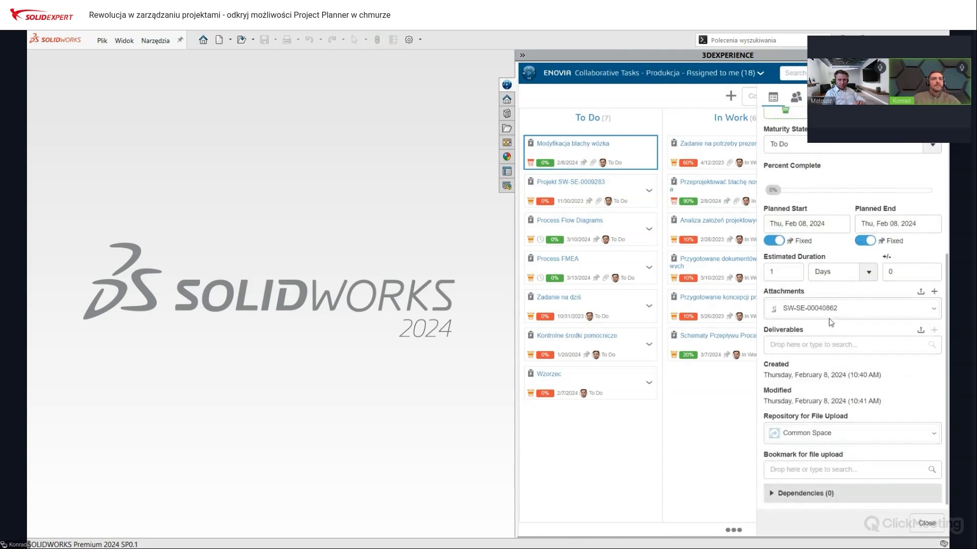
scroll(824, 312, "up", 4)
scroll(790, 196, "up", 1)
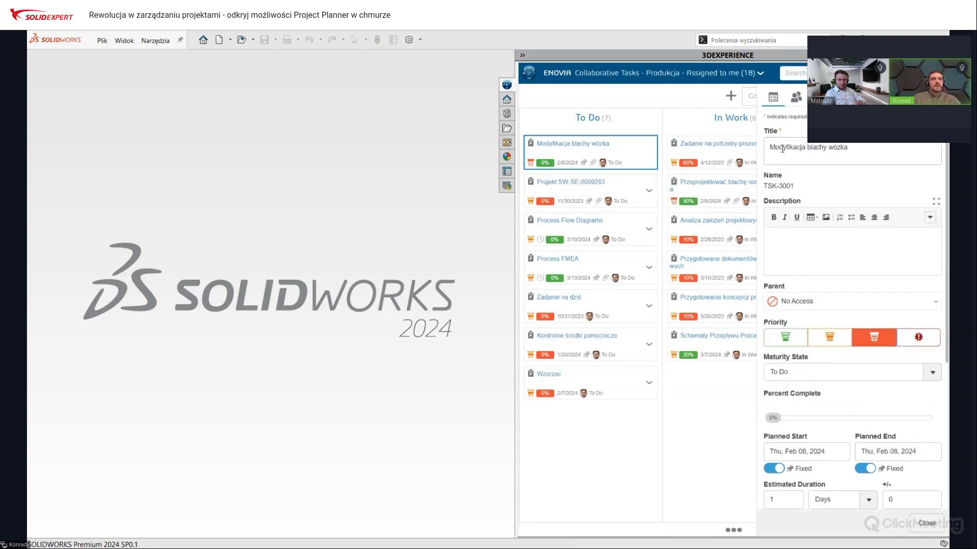
scroll(840, 325, "down", 4)
Open the attached assembly SW-SE-00040862 from the task in SOLIDWORKS and narrow the 3DEXPERIENCE panel to enlarge the model area.
left_click_drag(791, 346, 348, 307)
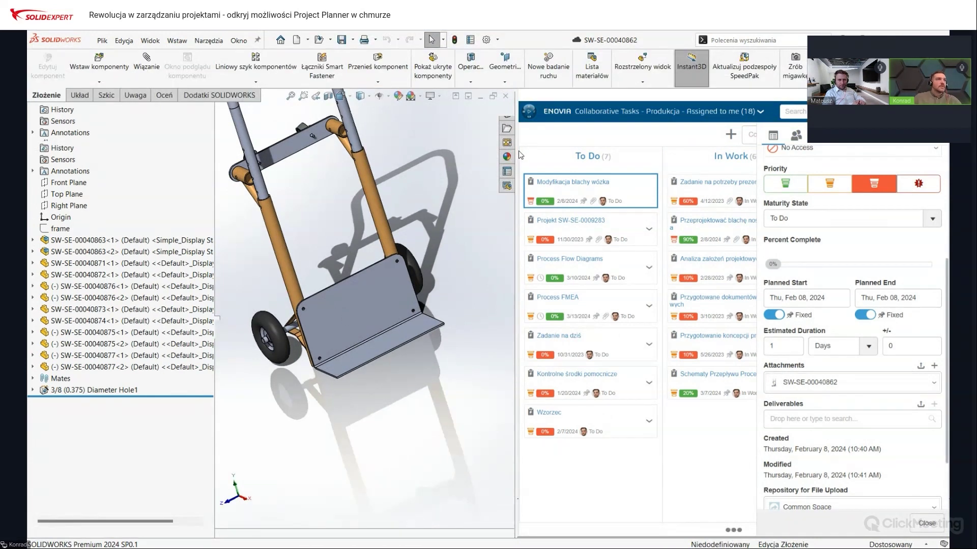
key("f")
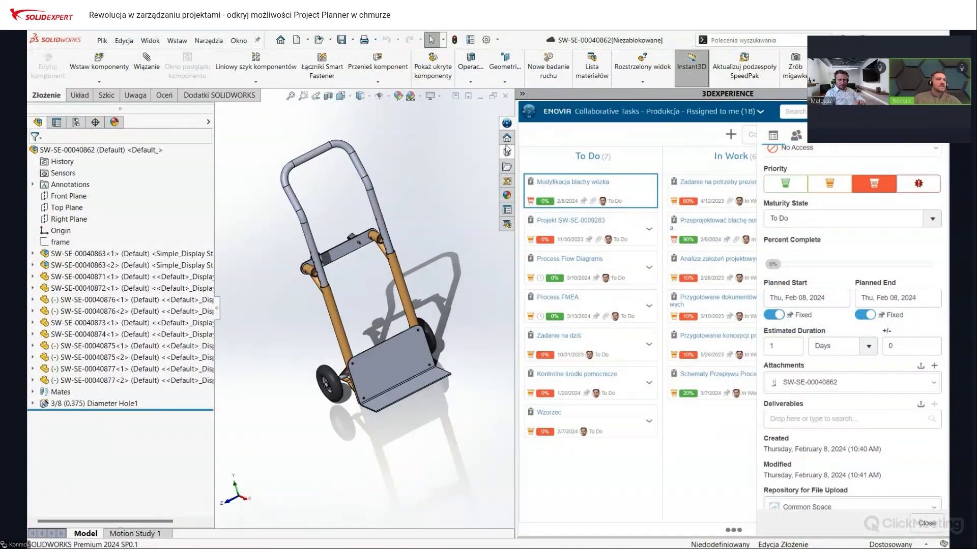
left_click(523, 95)
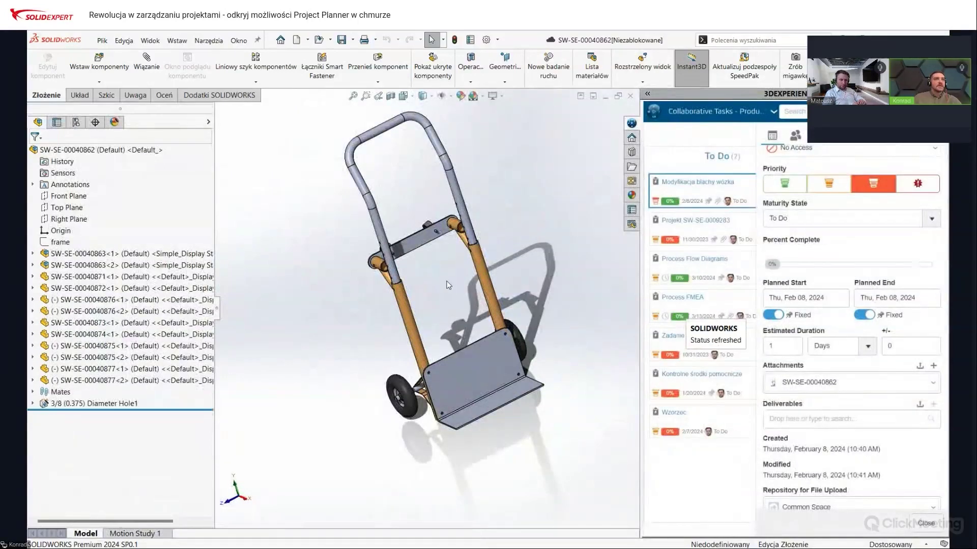
Look at the assembly's component structure and status in MySession, and return to Collaborative Tasks.
left_click(728, 114)
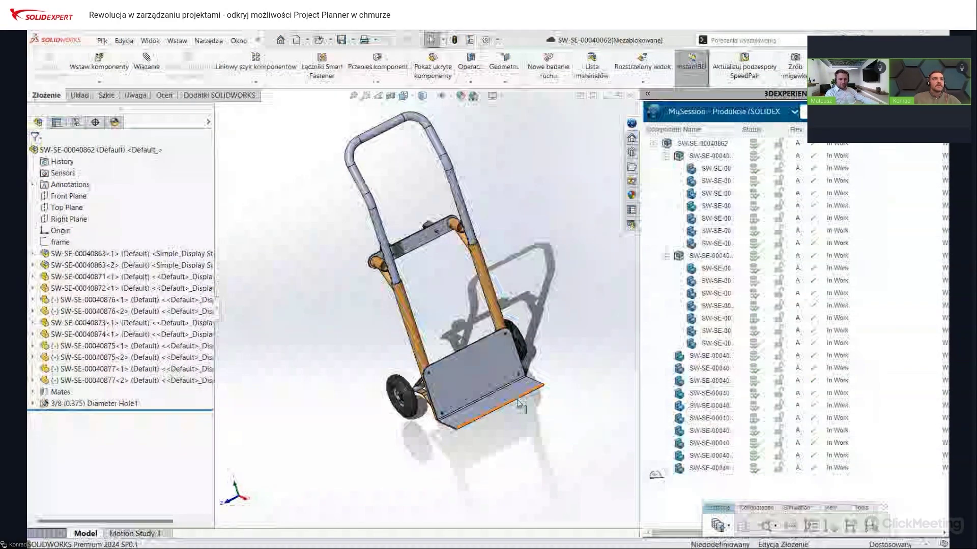
left_click(750, 115)
left_click(726, 154)
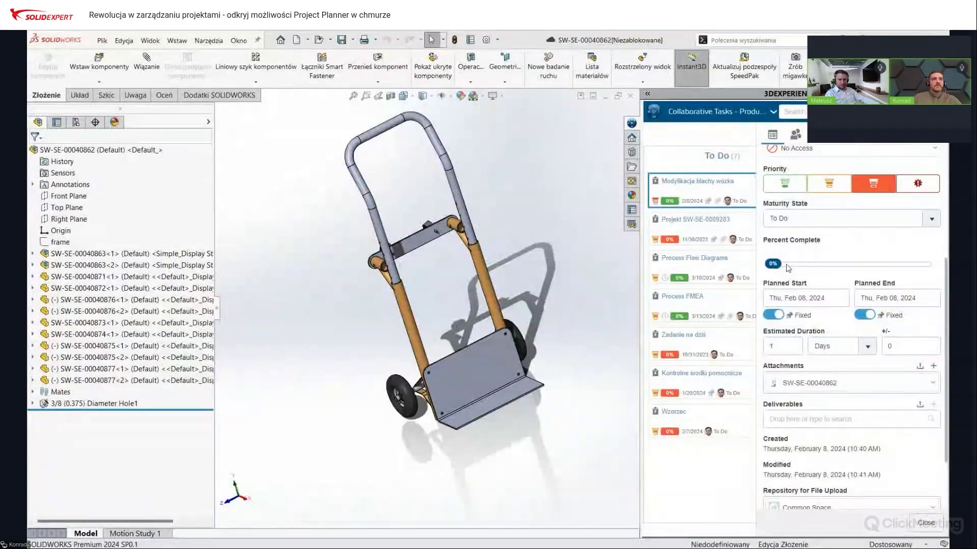
Set the "Modyfikacja blachy wózka" task's percent complete to 60% and save it.
left_click_drag(774, 264, 869, 270)
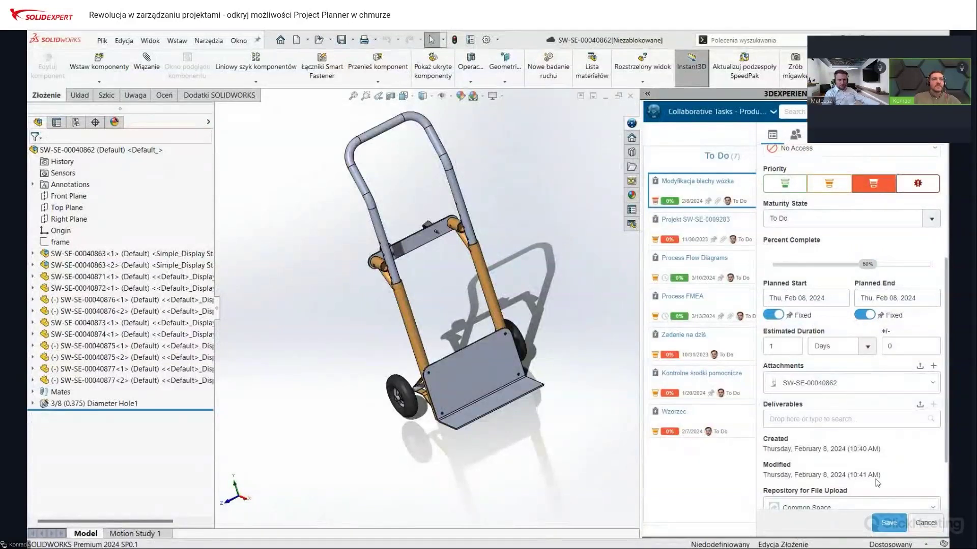
left_click(886, 524)
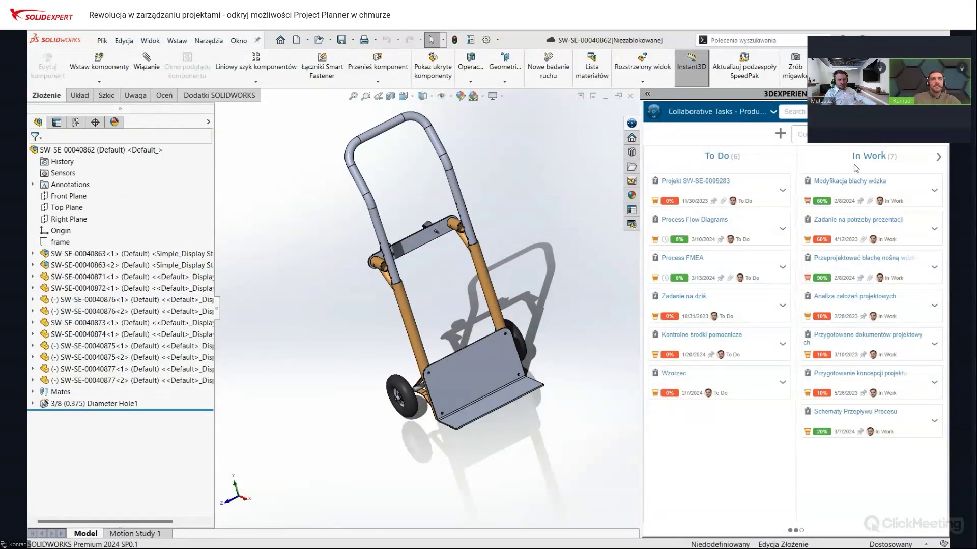
Open the comments of the "Modyfikacja blachy wózka" task and write the comment "Wprowadzę wymagną zmianę".
left_click(856, 186)
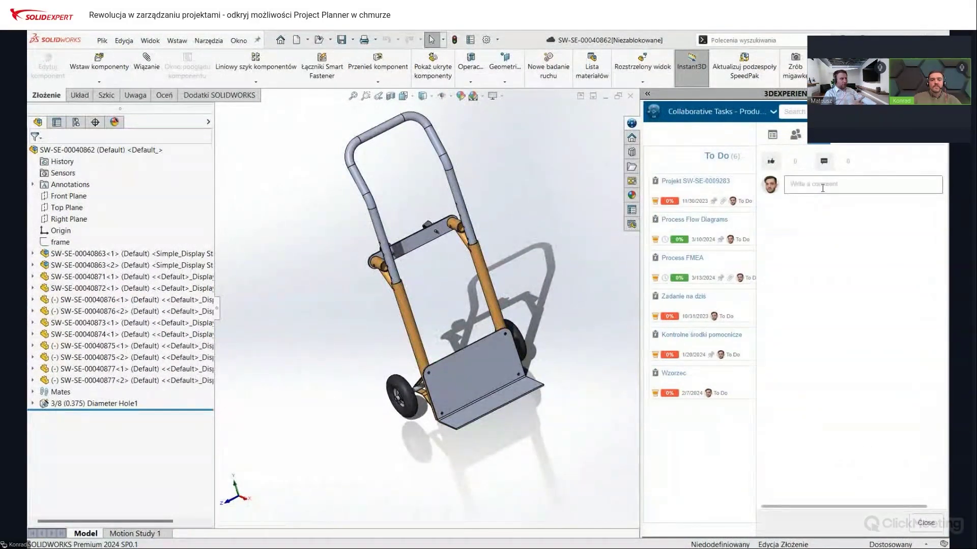
left_click(822, 188)
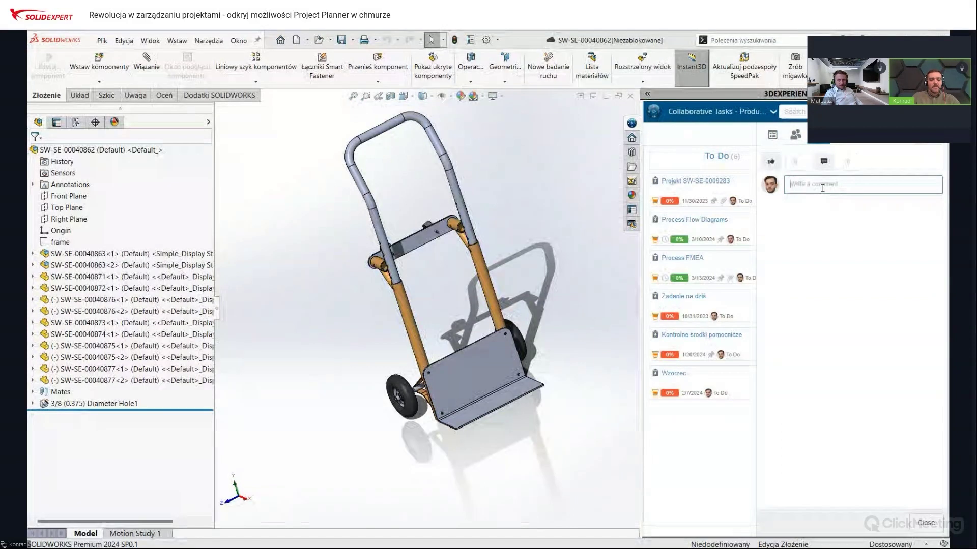
type("W")
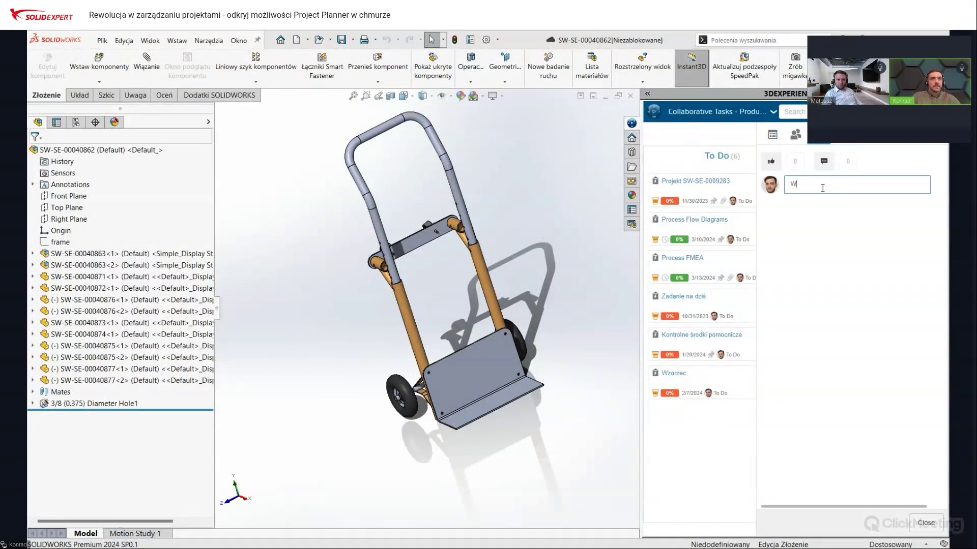
type("prowadze wyma")
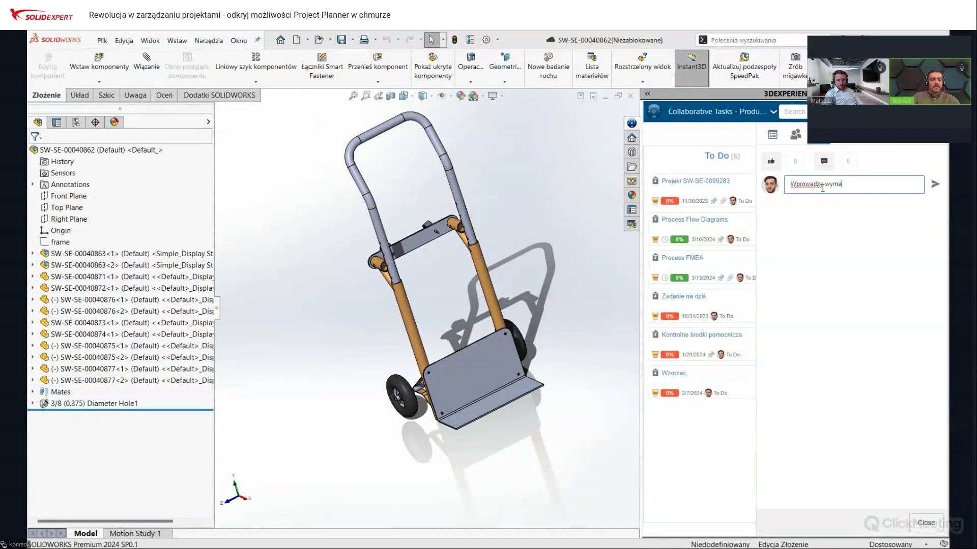
type("gna zm")
type("iana")
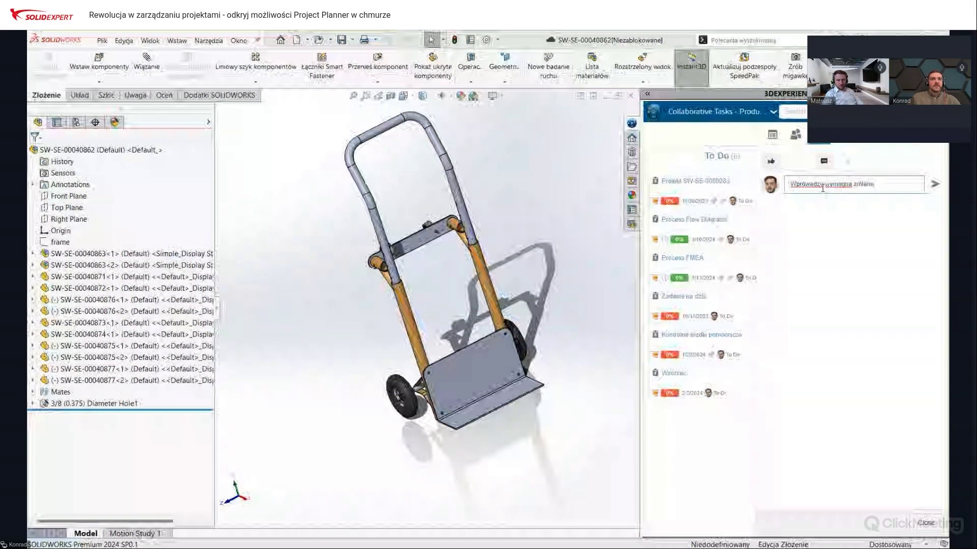